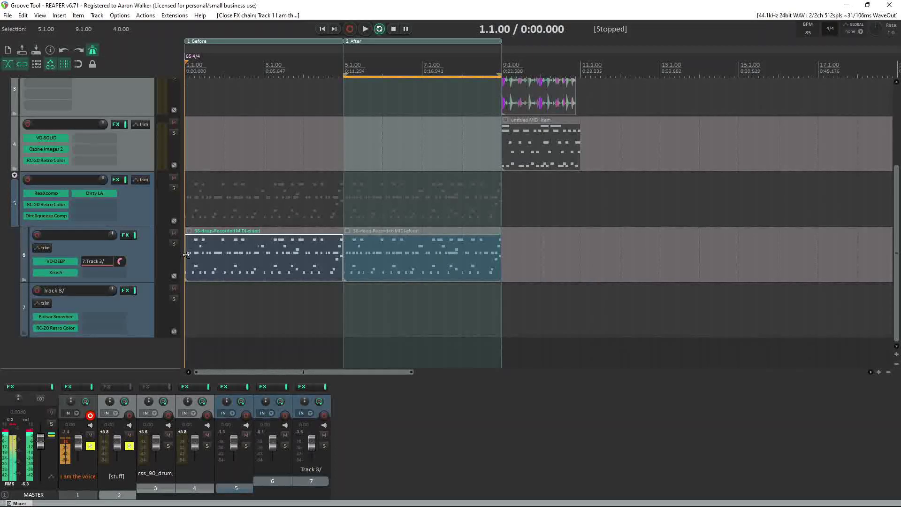
# - Play the project from the start to hear the Before and After regions
pyautogui.press('space')
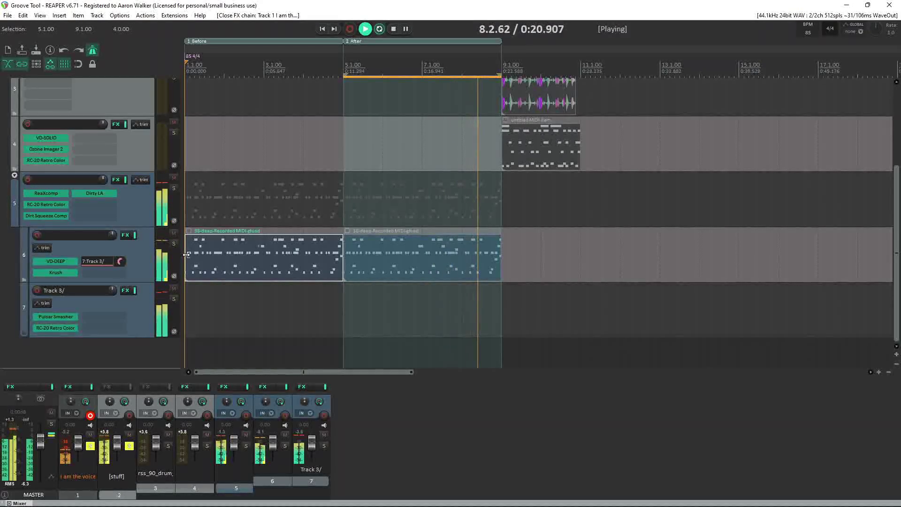
pyautogui.press('space')
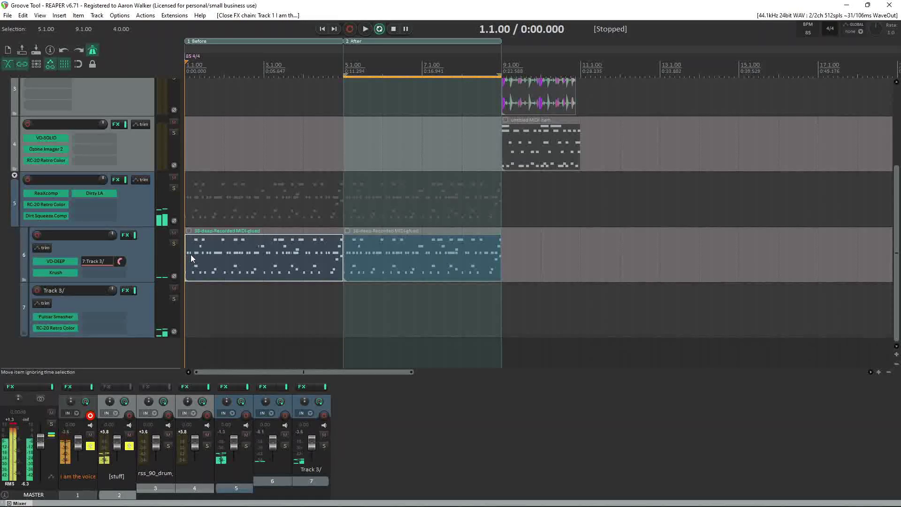
# - Apply the k--ReasonsWhy groove to the first MIDI item on track 6, at 16th sensitivity with 100% position and velocity strength
pyautogui.click(190, 255)
pyautogui.press('g')
pyautogui.scroll(-12, 384, 181)
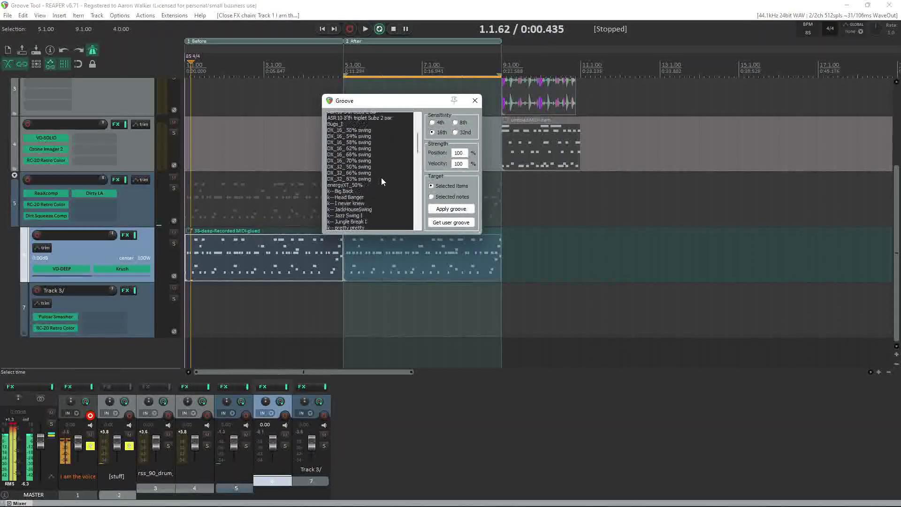
pyautogui.click(359, 153)
pyautogui.click(437, 210)
# - Play the grooved MIDI item from the start of the project and close the Groove tool
pyautogui.click(187, 249)
pyautogui.press('space')
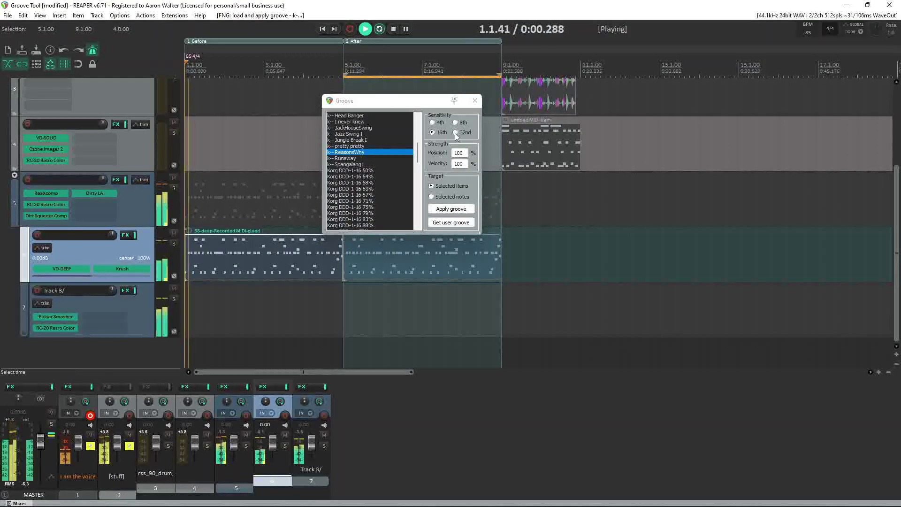
pyautogui.click(475, 100)
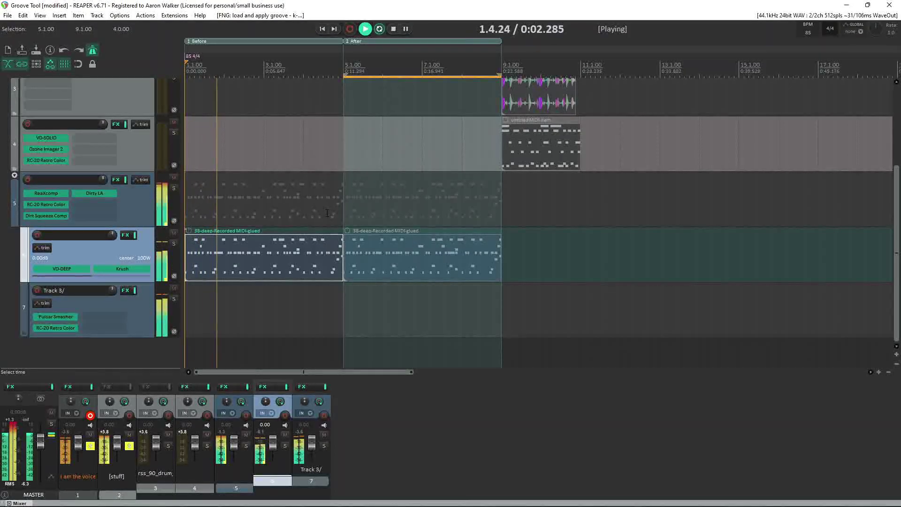
pyautogui.press('space')
pyautogui.press('space')
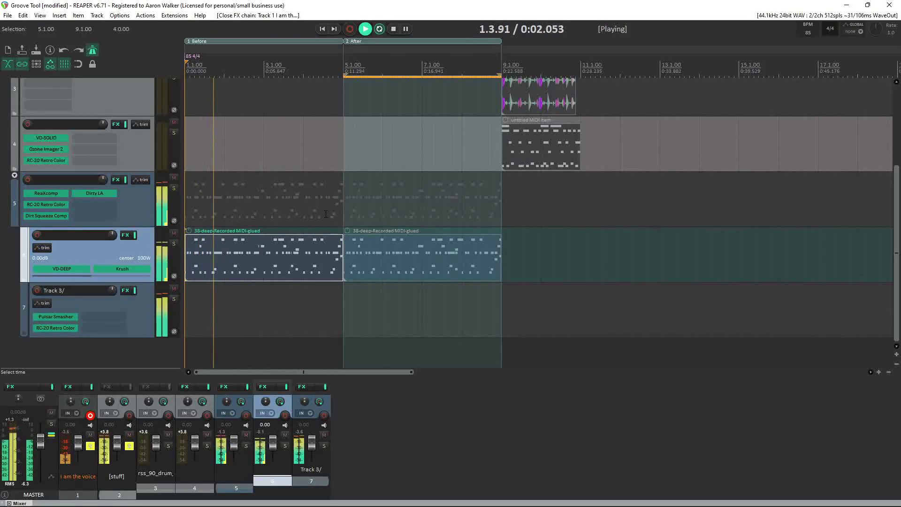
pyautogui.press('space')
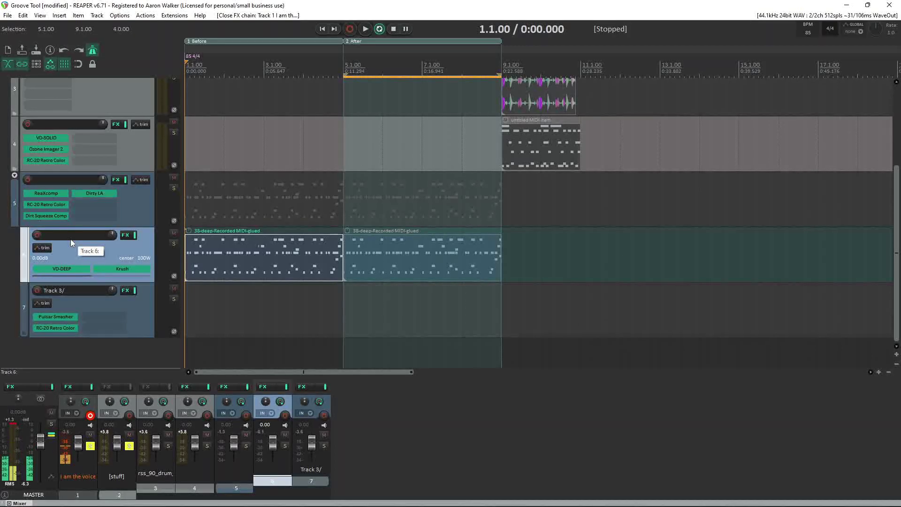
# - Solo the rss_90_drum_loop track and play its drum loop item from measure 9
pyautogui.scroll(4, 505, 200)
pyautogui.click(505, 200)
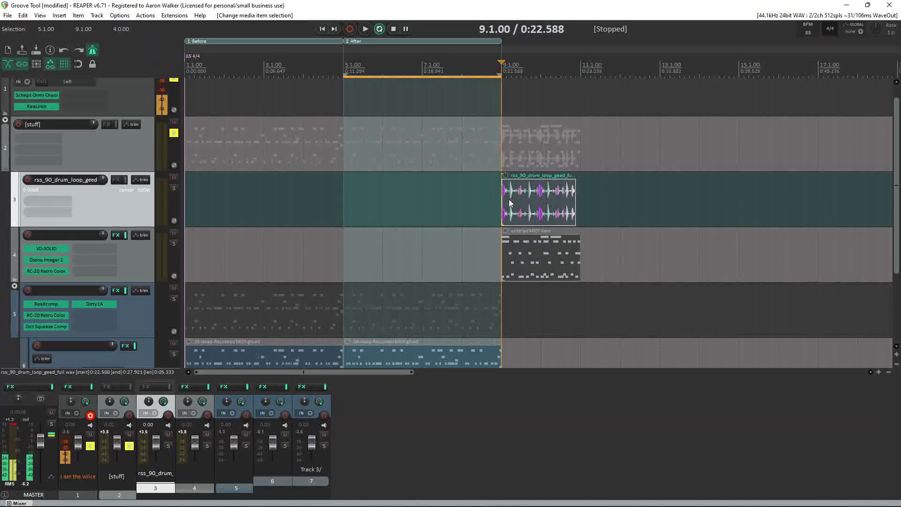
pyautogui.scroll(4, 511, 203)
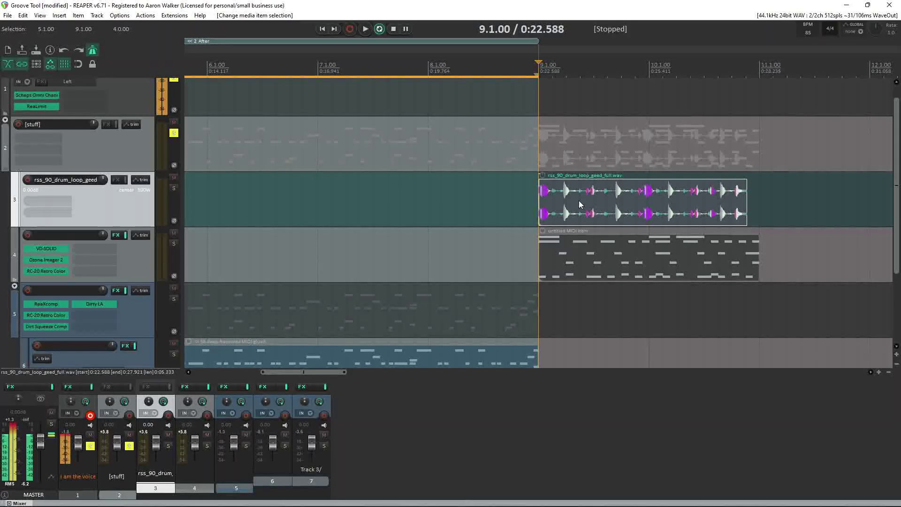
pyautogui.click(174, 190)
pyautogui.press('space')
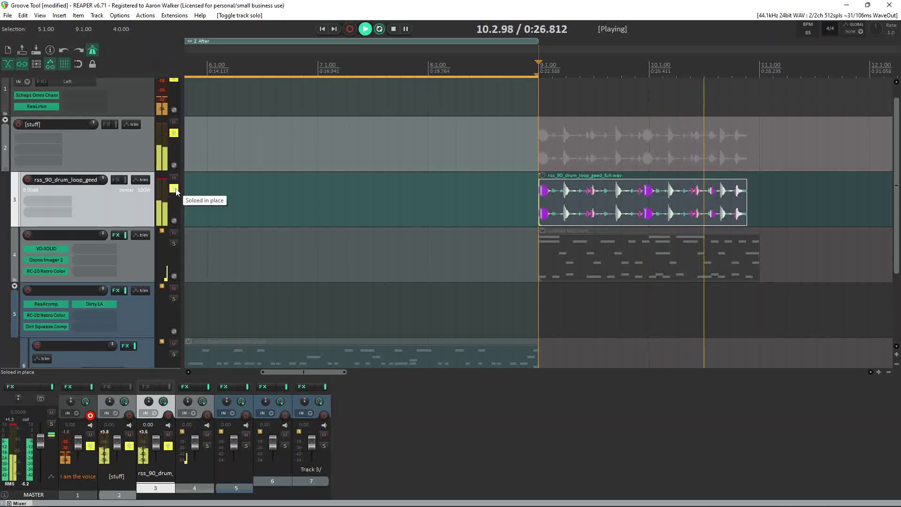
pyautogui.press('space')
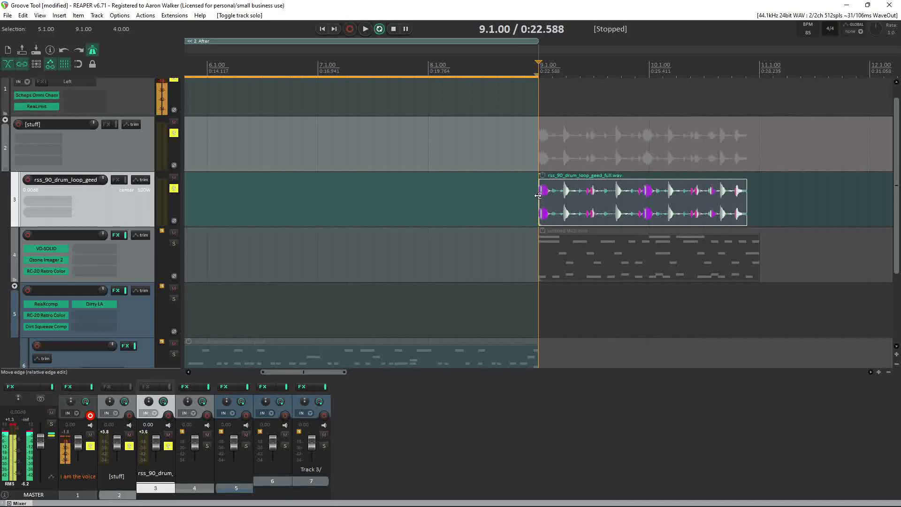
pyautogui.click(620, 212)
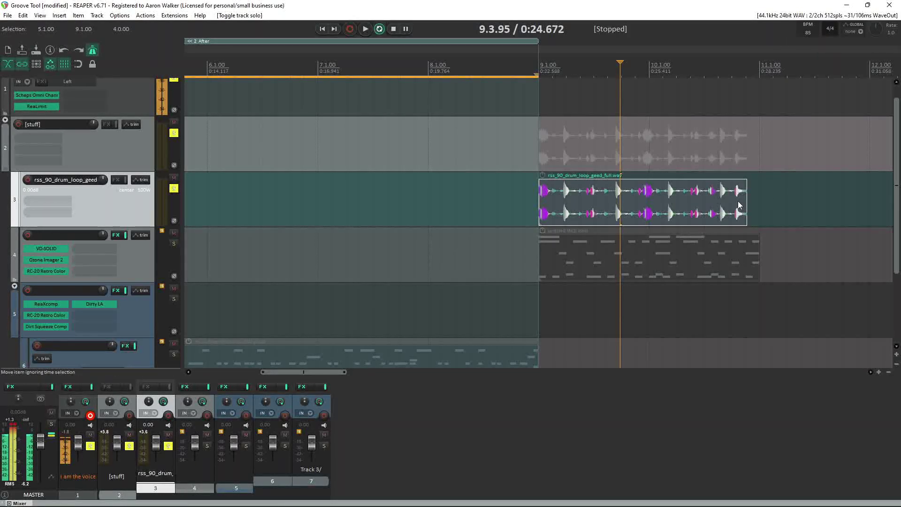
pyautogui.click(539, 201)
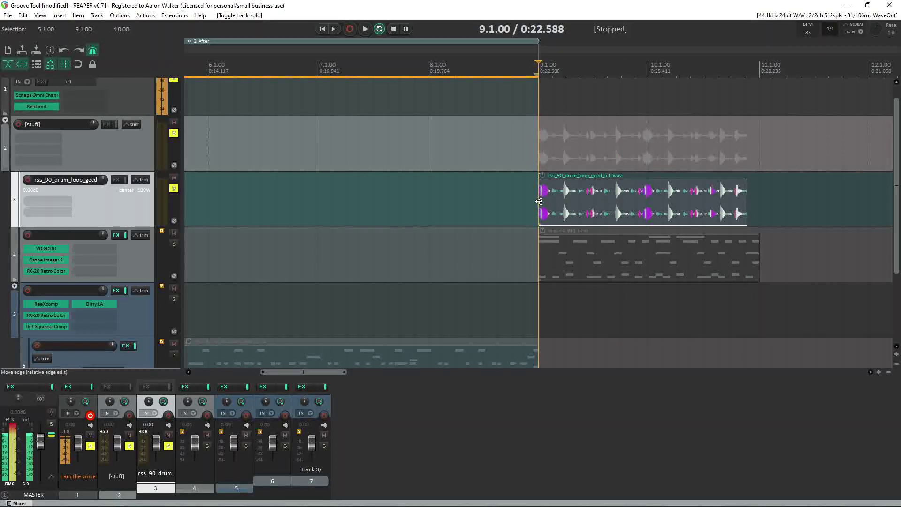
pyautogui.hotkey('shift', 'c')
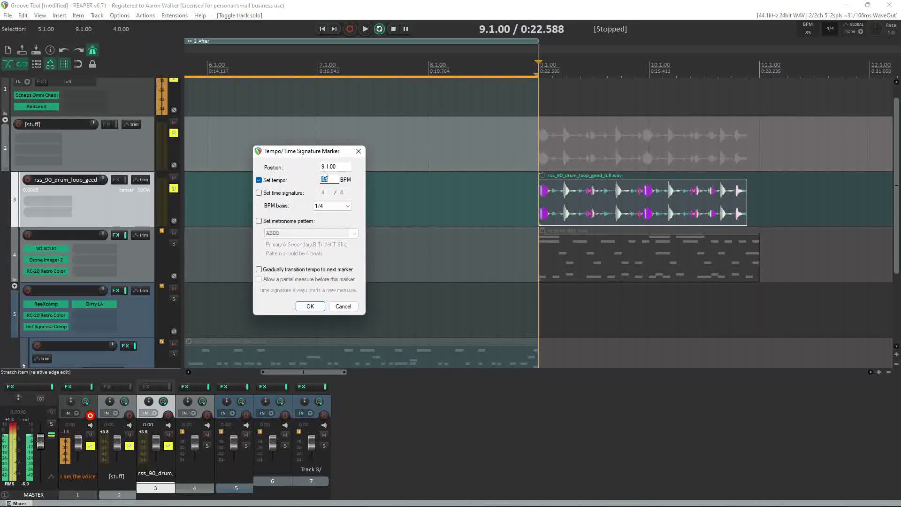
pyautogui.click(359, 150)
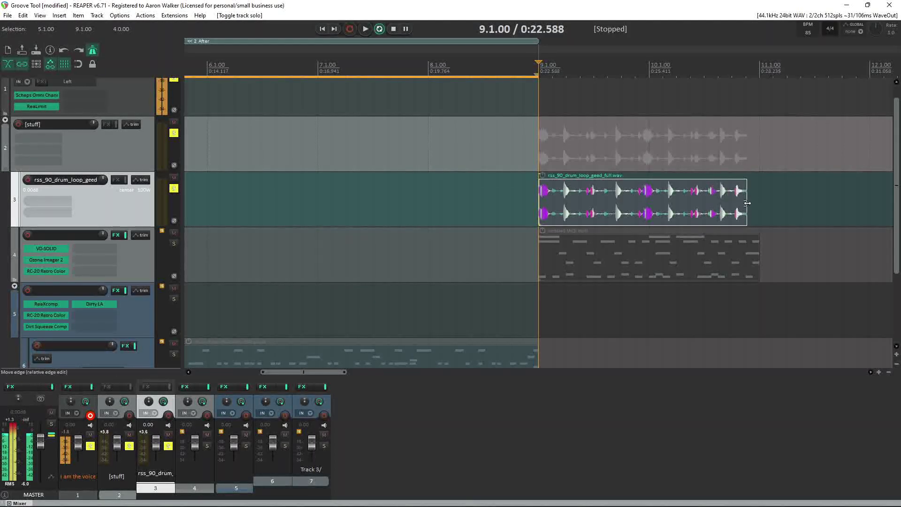
# - Stretch the end of the drum loop item to the start of measure 11, keeping its start at 9.1.00
pyautogui.moveTo(747, 203); pyautogui.dragTo(759, 205)
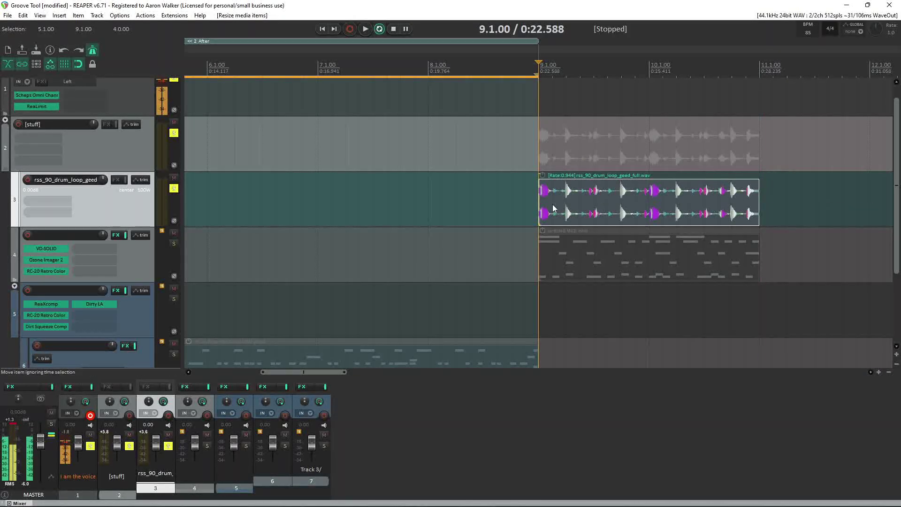
pyautogui.click(615, 207)
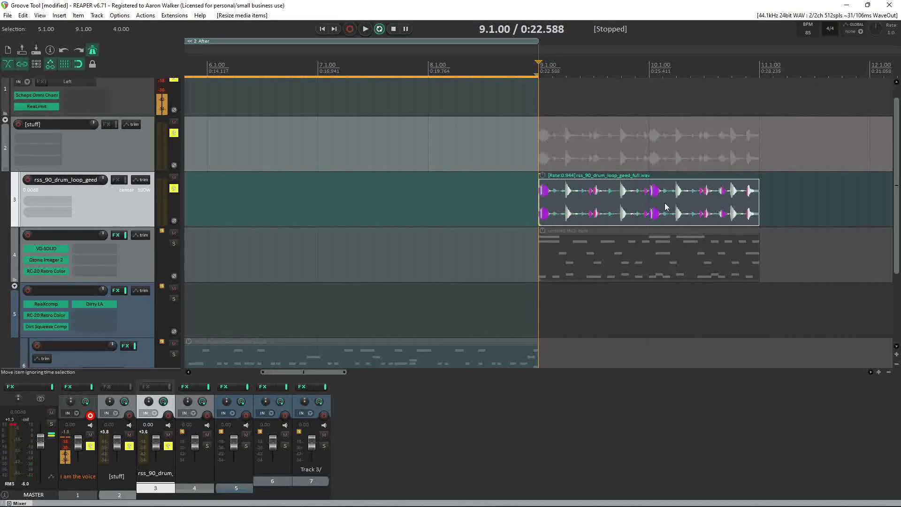
# - Preview Dynamic split items on the drum loop, and look up the action assigned to shortcut D in the action list
pyautogui.scroll(2, 667, 207)
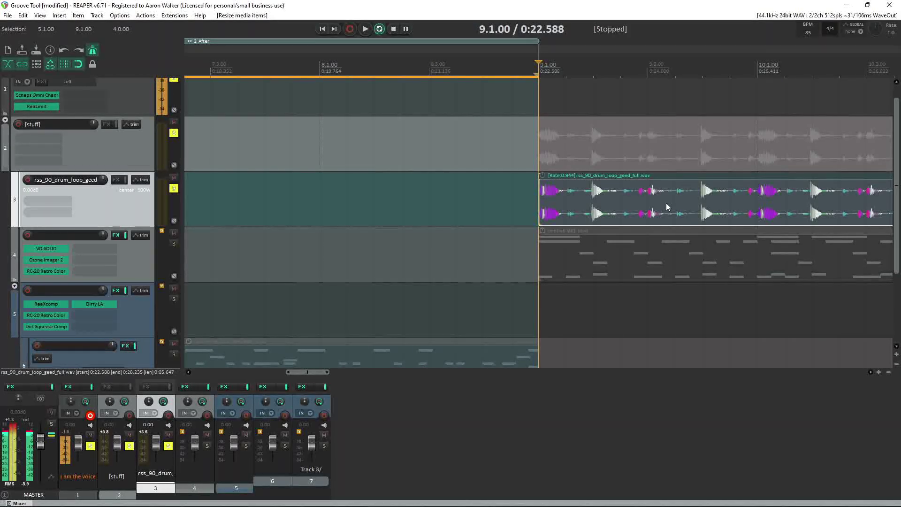
pyautogui.press('d')
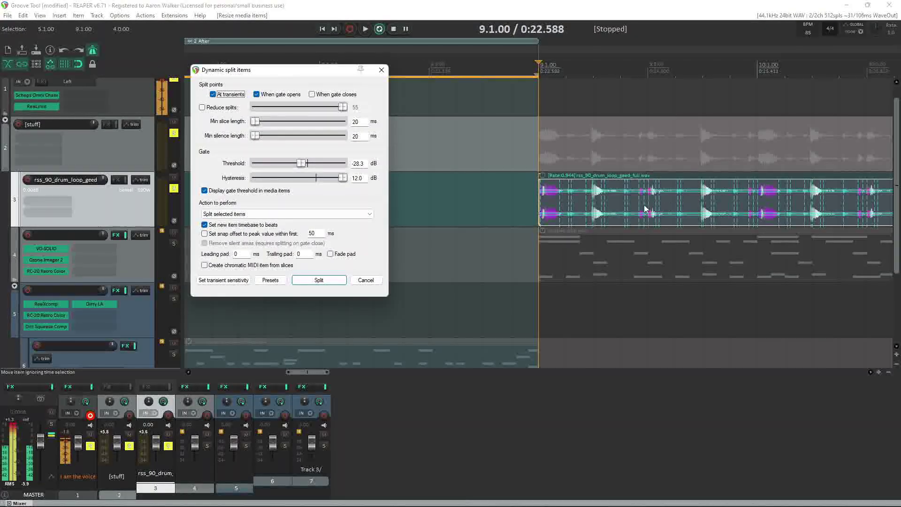
pyautogui.click(381, 69)
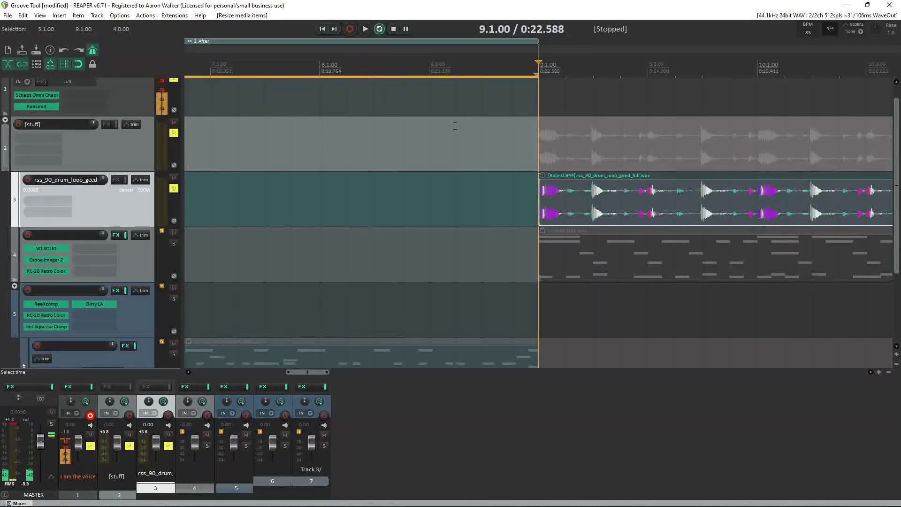
pyautogui.hotkey('shift', '/')
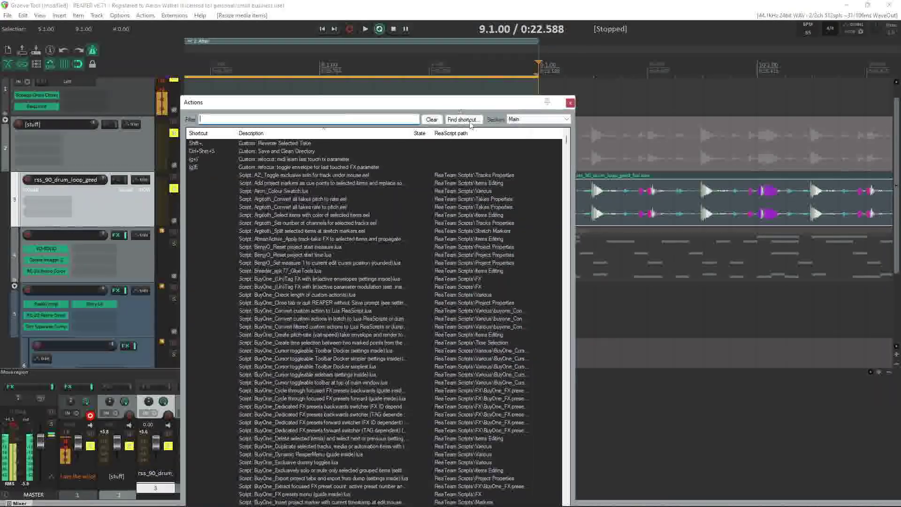
pyautogui.click(468, 122)
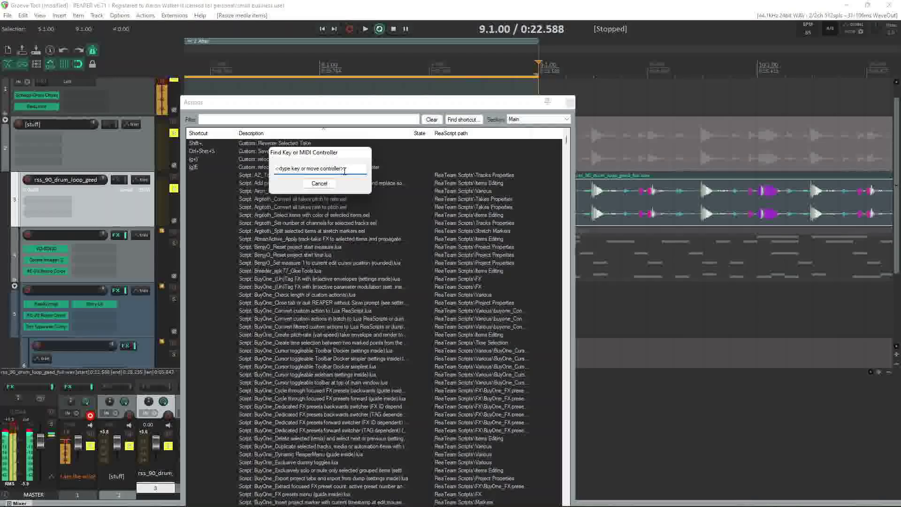
pyautogui.press('d')
pyautogui.moveTo(325, 104); pyautogui.dragTo(352, 22)
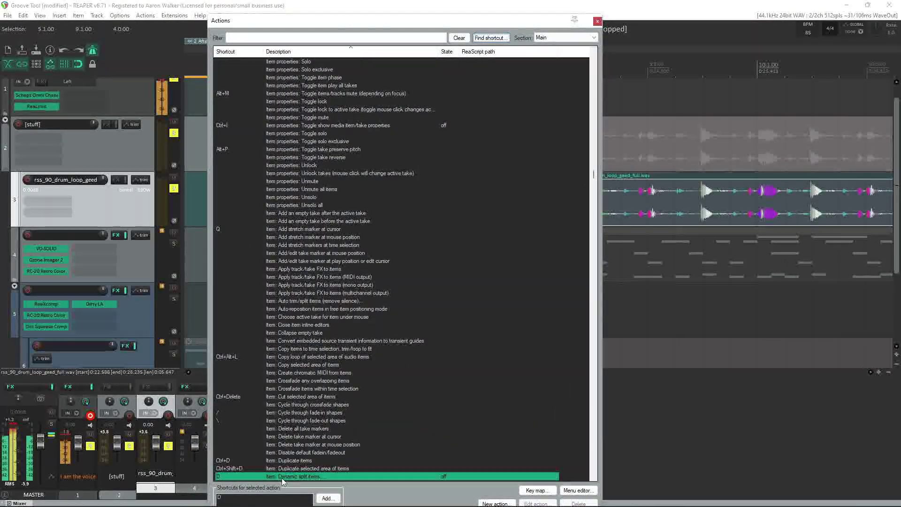
pyautogui.click(597, 21)
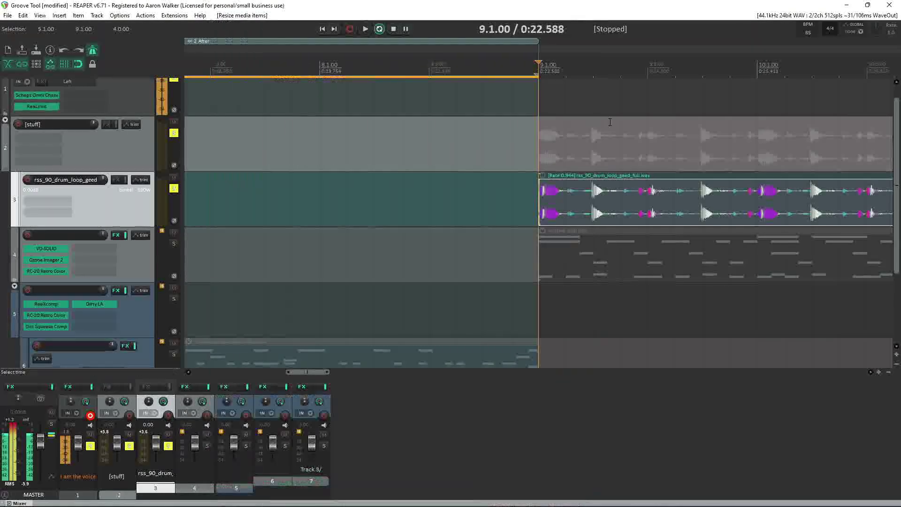
# - Tune the gate threshold and dynamically split the drum loop item at transients and gate openings, with 20 ms minimum slice and silence lengths
pyautogui.click(592, 207)
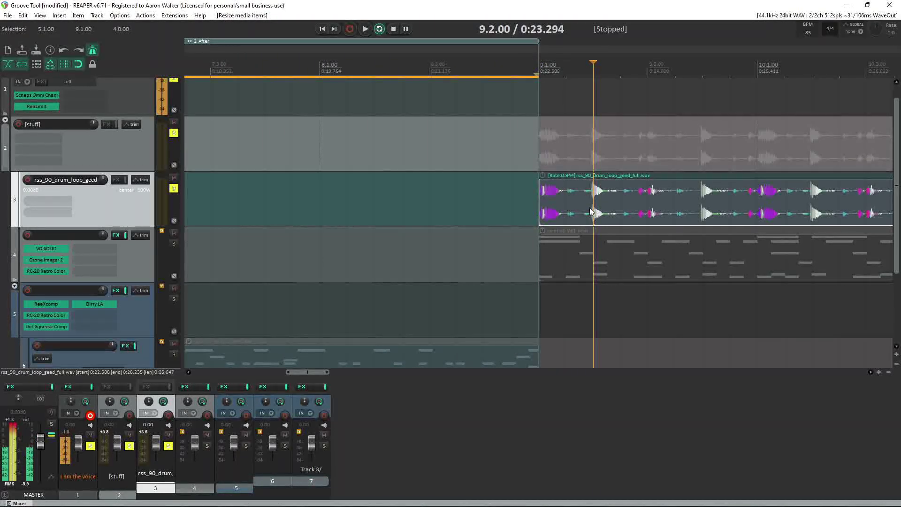
pyautogui.press('d')
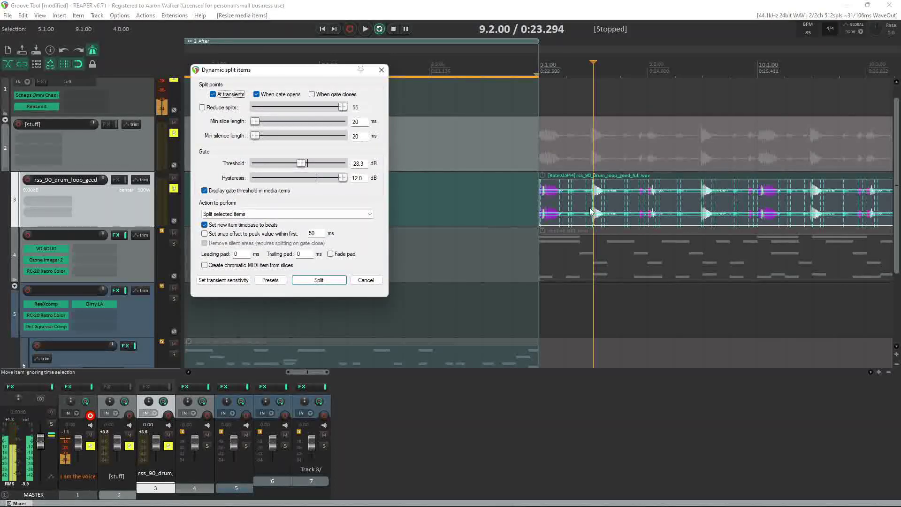
pyautogui.scroll(4, 611, 204)
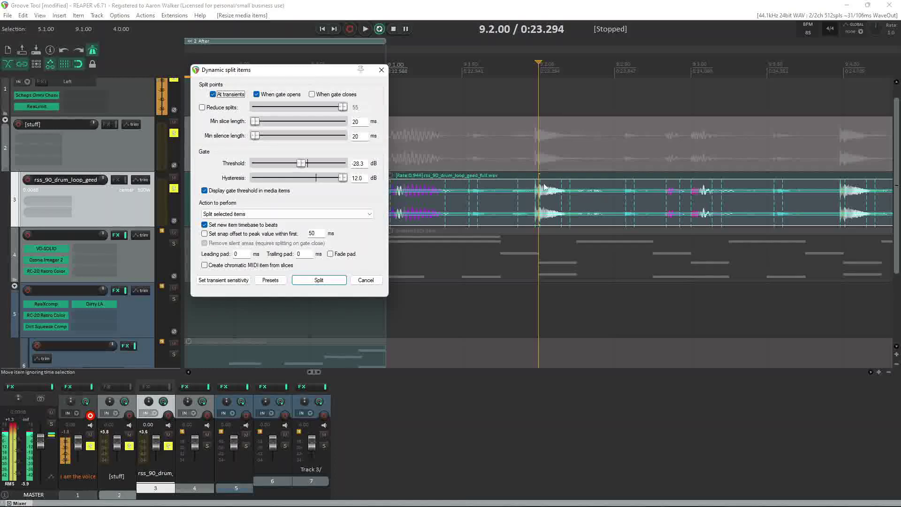
pyautogui.moveTo(308, 163); pyautogui.dragTo(318, 164)
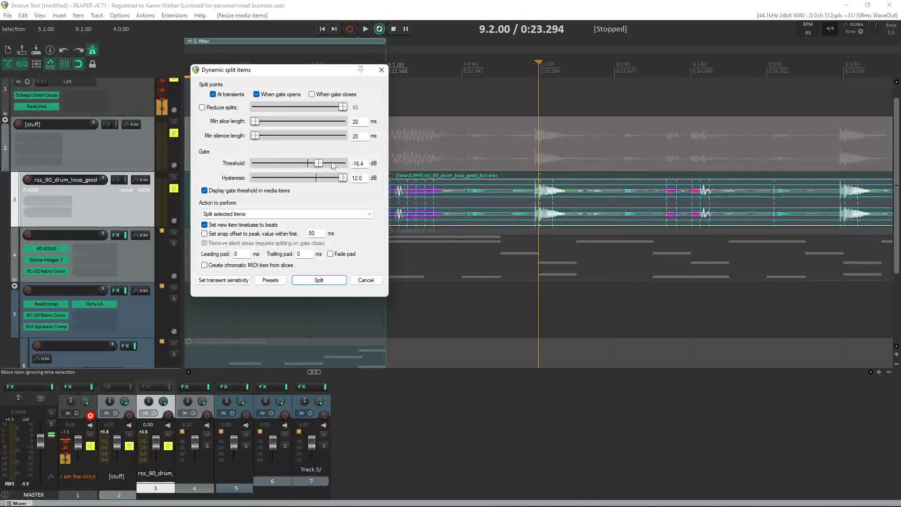
pyautogui.scroll(-3, 406, 169)
pyautogui.moveTo(321, 167); pyautogui.dragTo(310, 183)
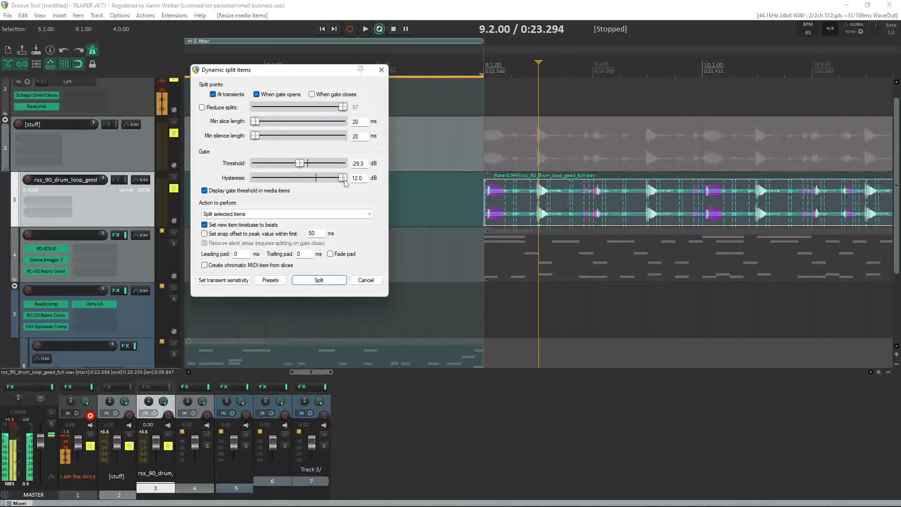
pyautogui.moveTo(305, 163); pyautogui.dragTo(315, 164)
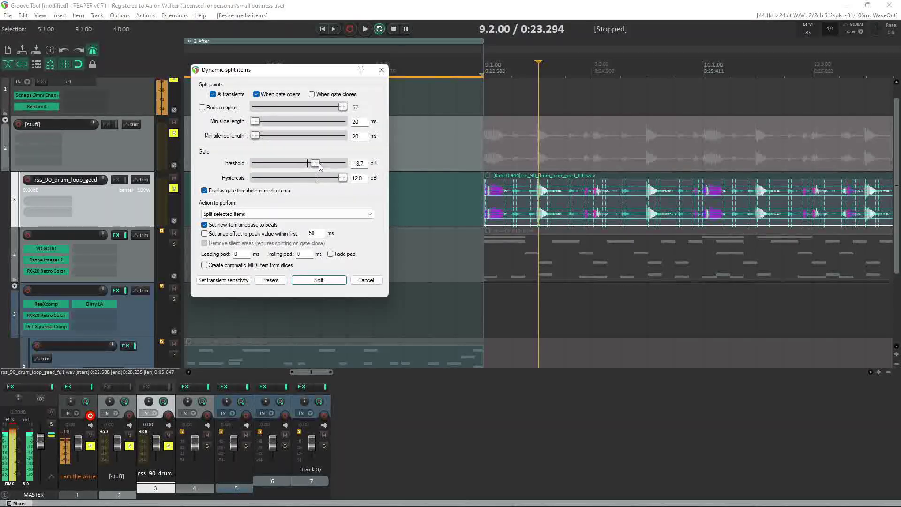
pyautogui.scroll(3, 669, 190)
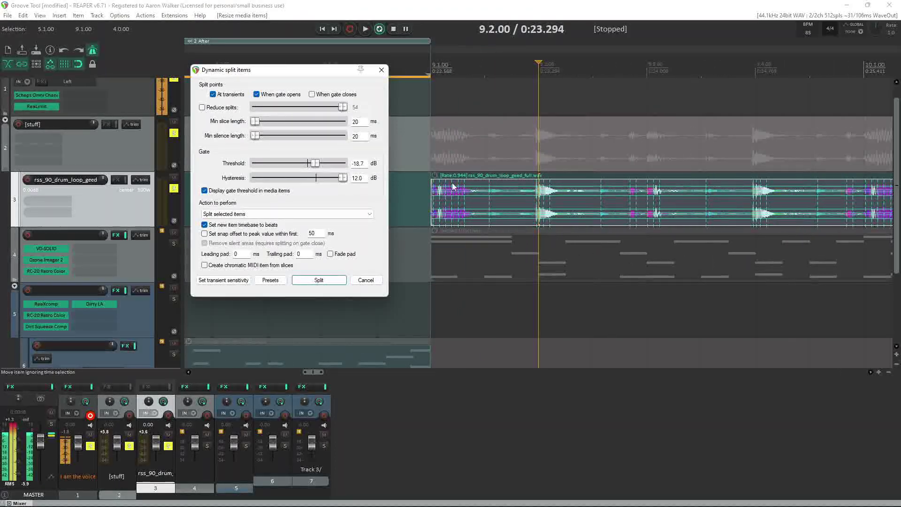
pyautogui.moveTo(315, 164); pyautogui.dragTo(303, 164)
pyautogui.scroll(-2, 655, 190)
pyautogui.scroll(-2, 656, 190)
pyautogui.click(328, 279)
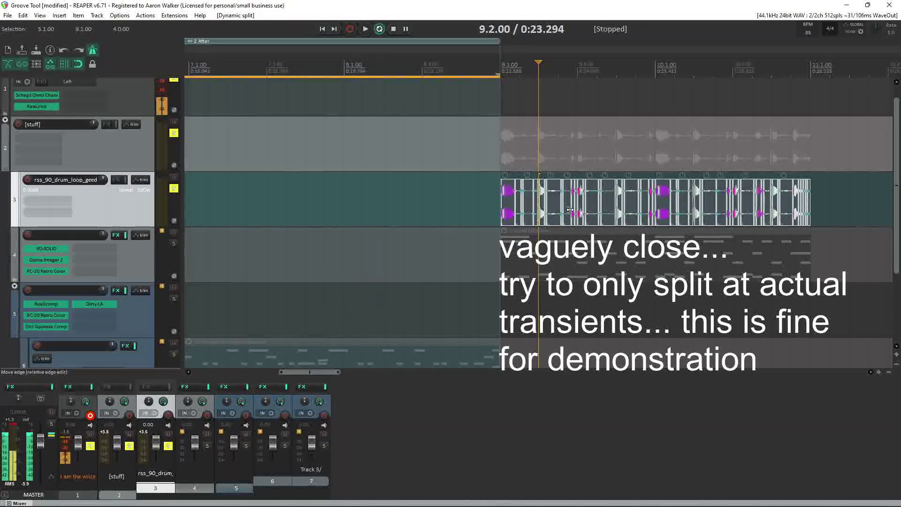
# - Inspect individual drum loop slices around beat 9.3 to see where the splits fall relative to the transients
pyautogui.scroll(2, 646, 223)
pyautogui.scroll(2, 646, 223)
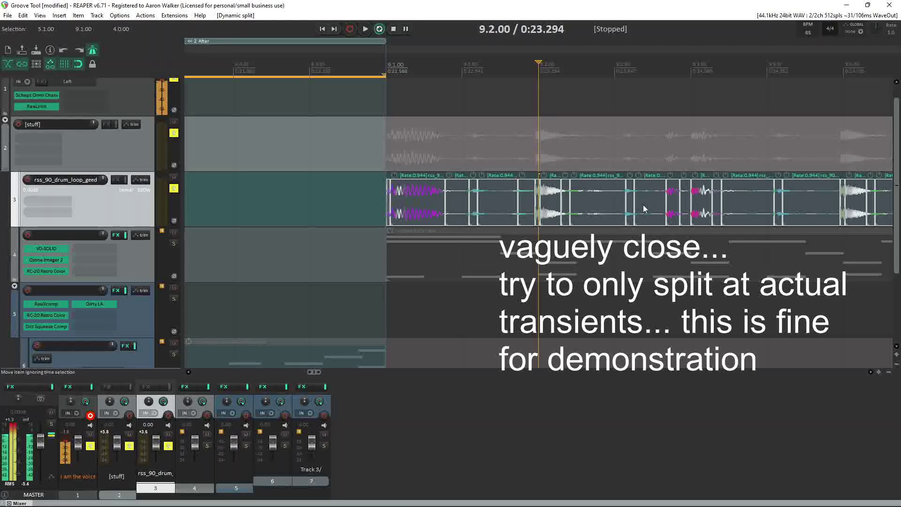
pyautogui.click(745, 201)
pyautogui.scroll(3, 744, 201)
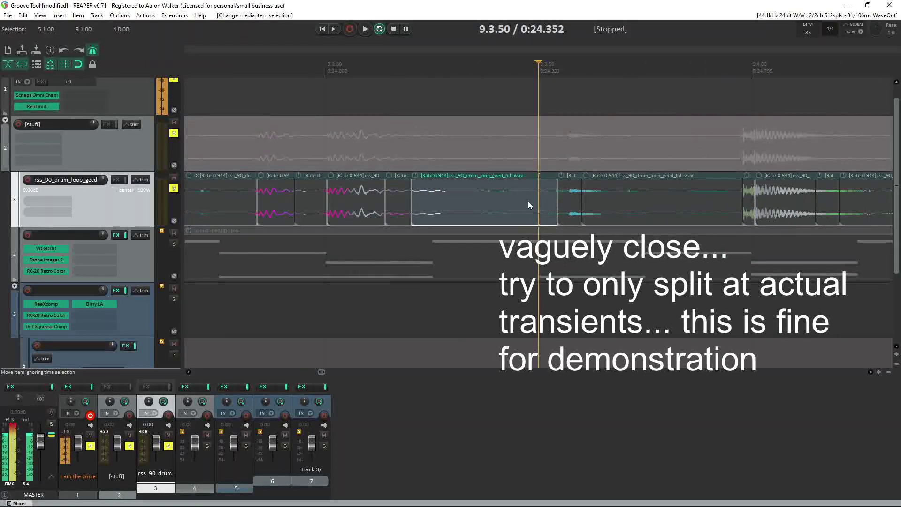
pyautogui.click(628, 191)
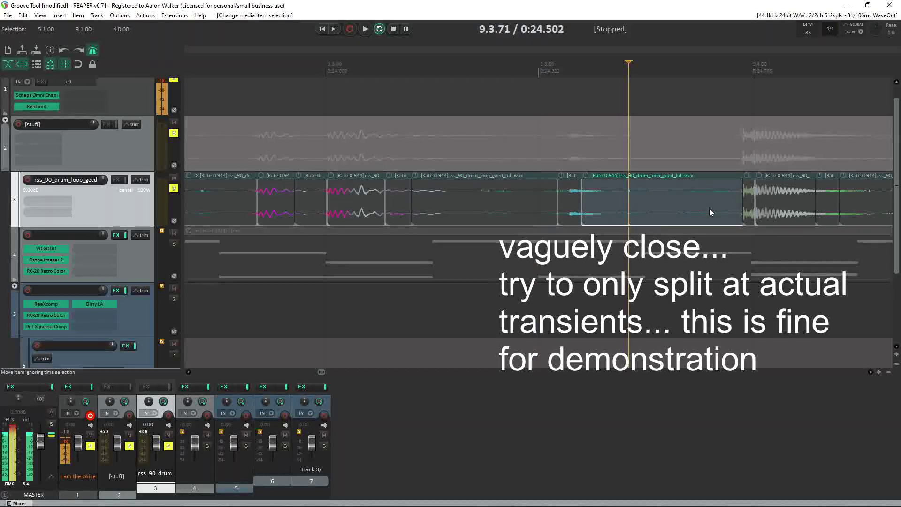
# - Split the selected drum loop slice at 9.3.71 and select all slices of the loop between measures 9 and 11
pyautogui.press('s')
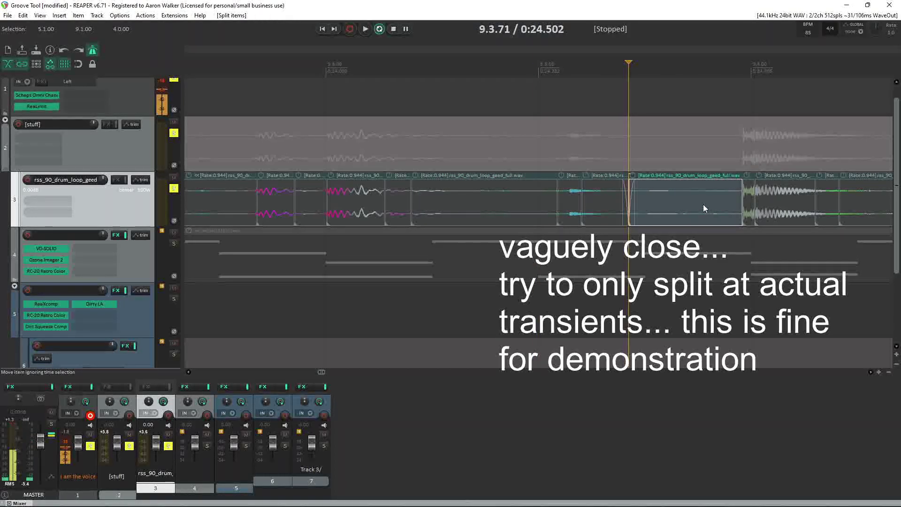
pyautogui.scroll(-8, 703, 205)
pyautogui.moveTo(435, 198); pyautogui.dragTo(775, 202)
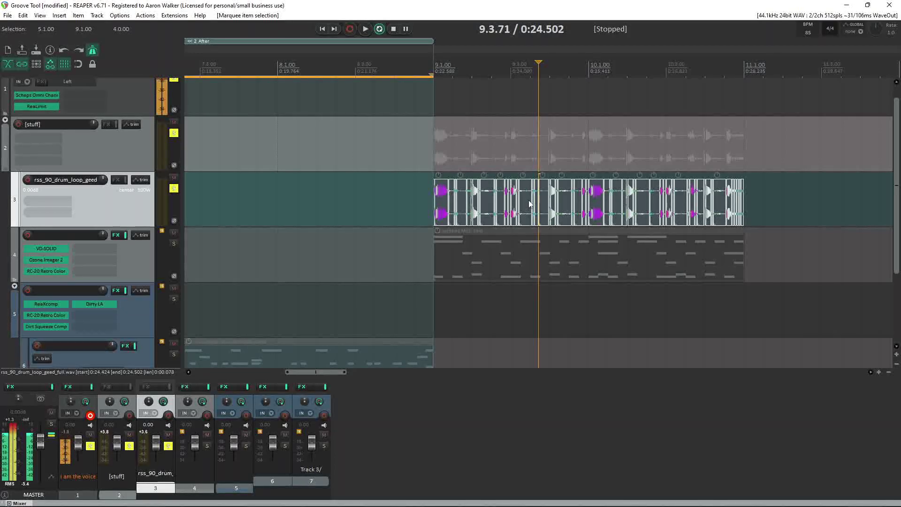
# - Run the action SWS/FNG: Get groove from selected media items on the selected drum loop slices
pyautogui.hotkey('shift', '/')
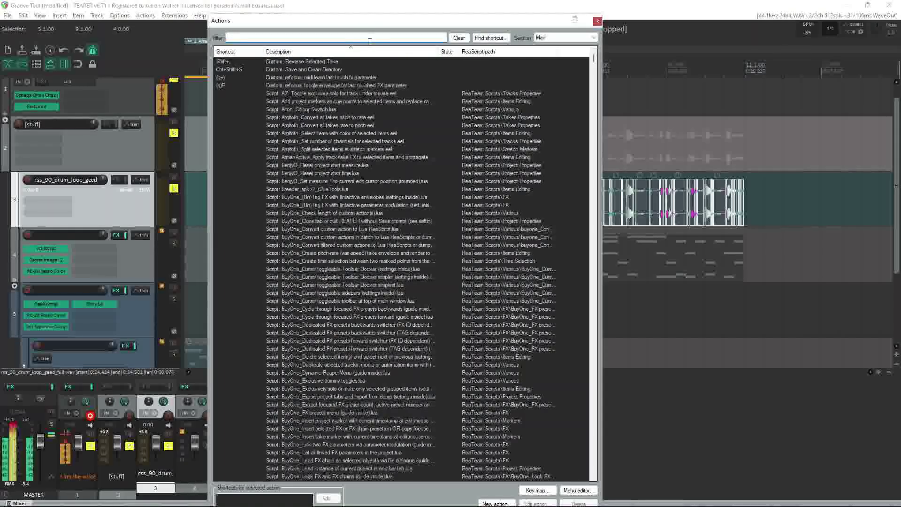
pyautogui.write('groove')
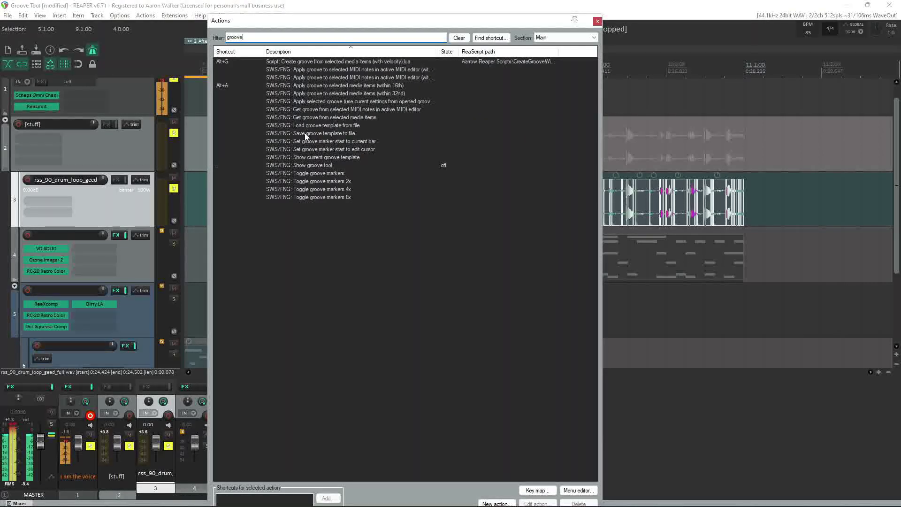
pyautogui.click(306, 117)
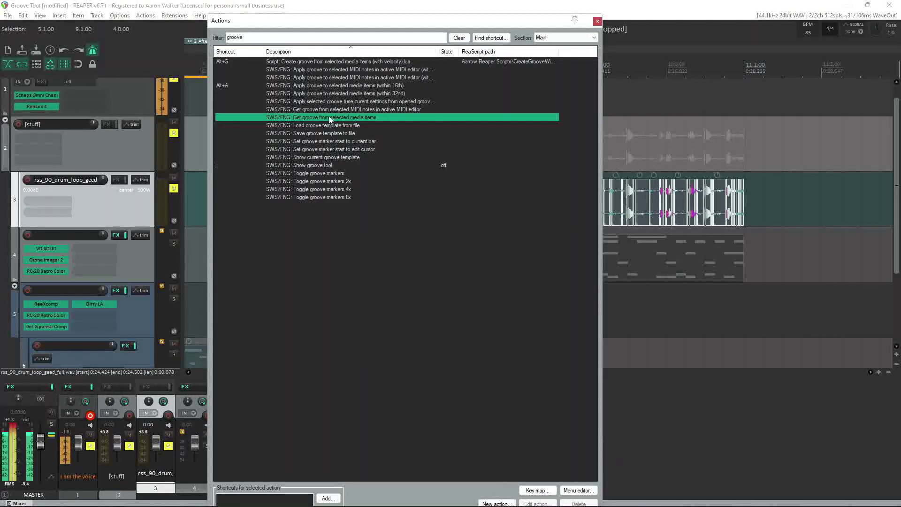
pyautogui.doubleClick(328, 117)
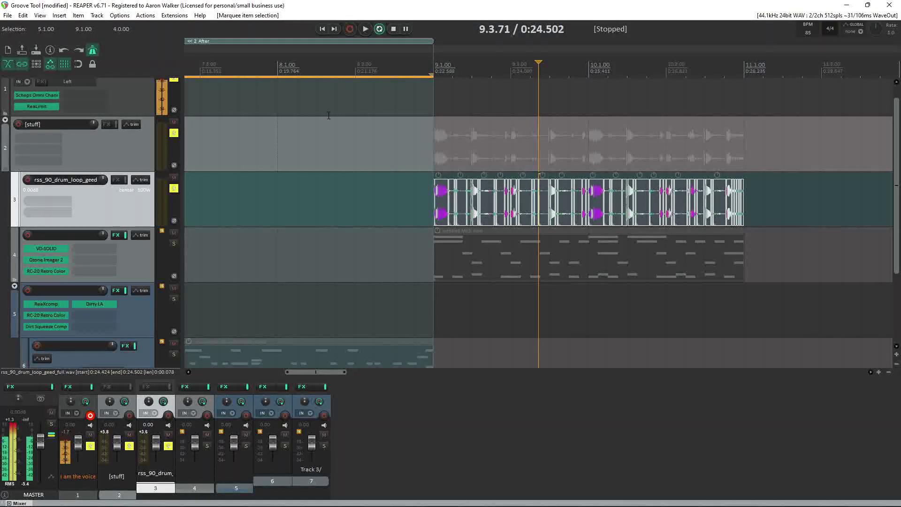
# - Look up the SWS/FNG: Show groove tool action and view where its keyboard shortcut is assigned
pyautogui.hotkey('shift', '/')
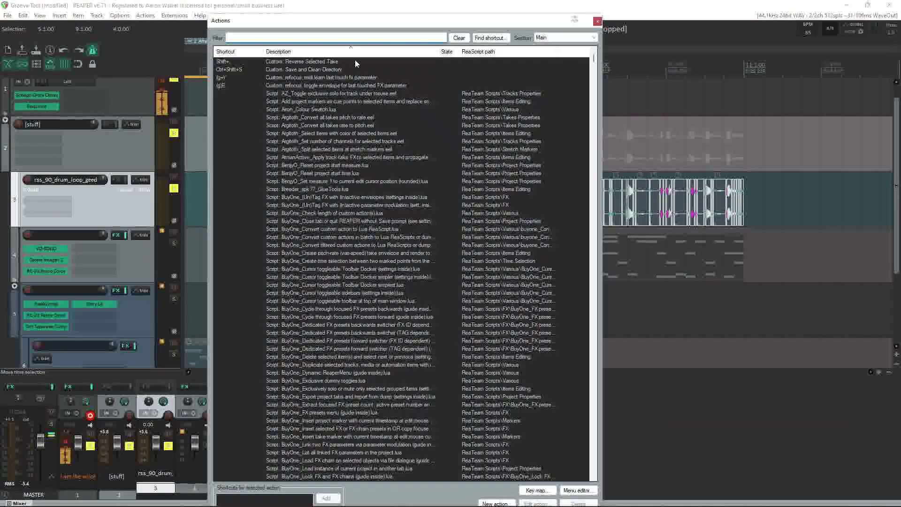
pyautogui.write('groove tool')
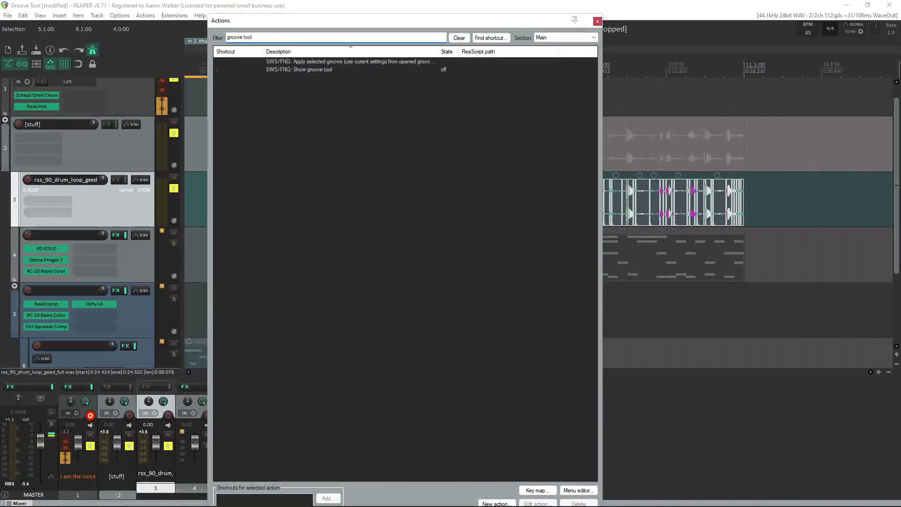
pyautogui.click(315, 69)
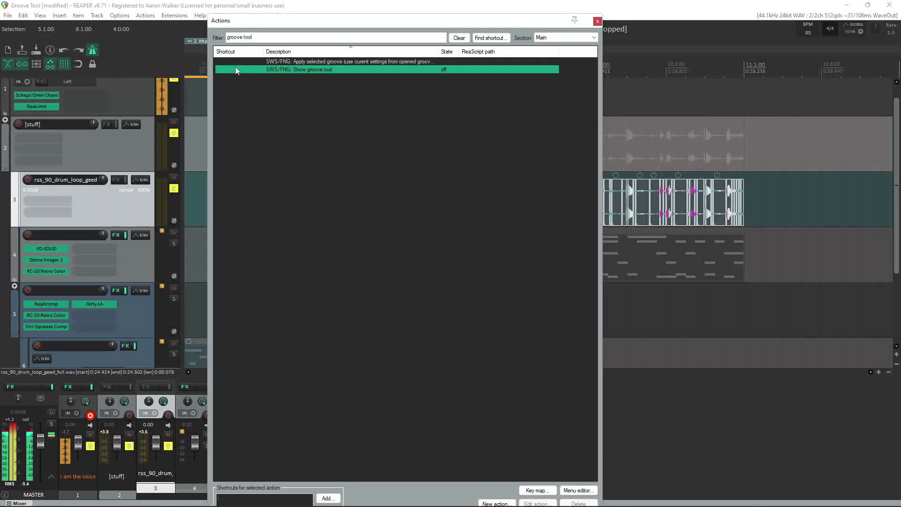
pyautogui.click(330, 499)
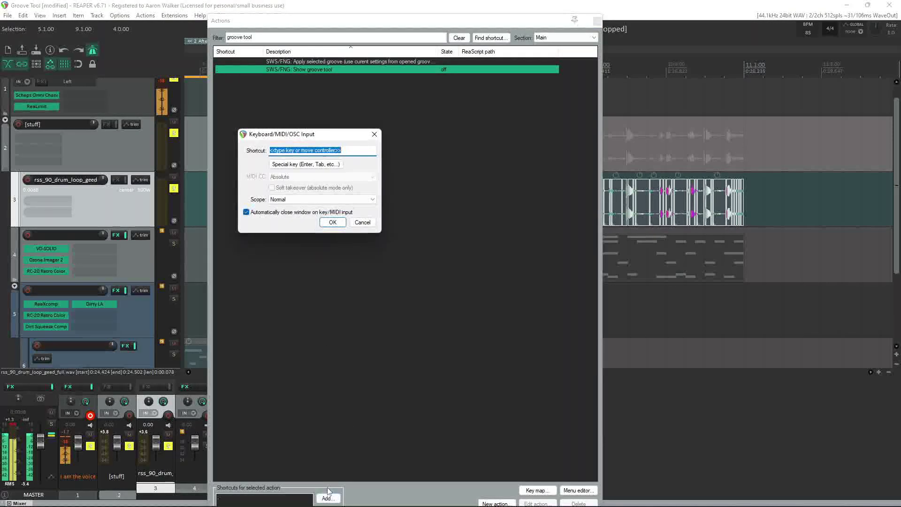
pyautogui.click(377, 133)
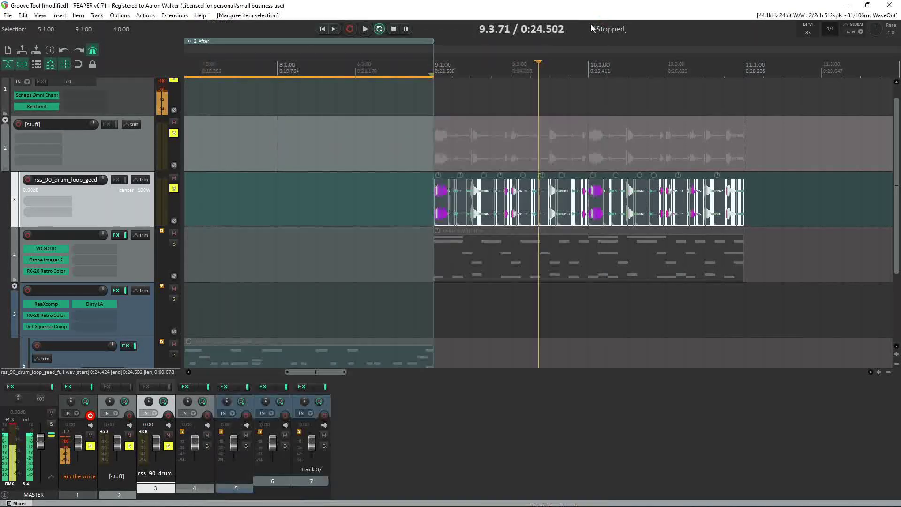
pyautogui.click(597, 22)
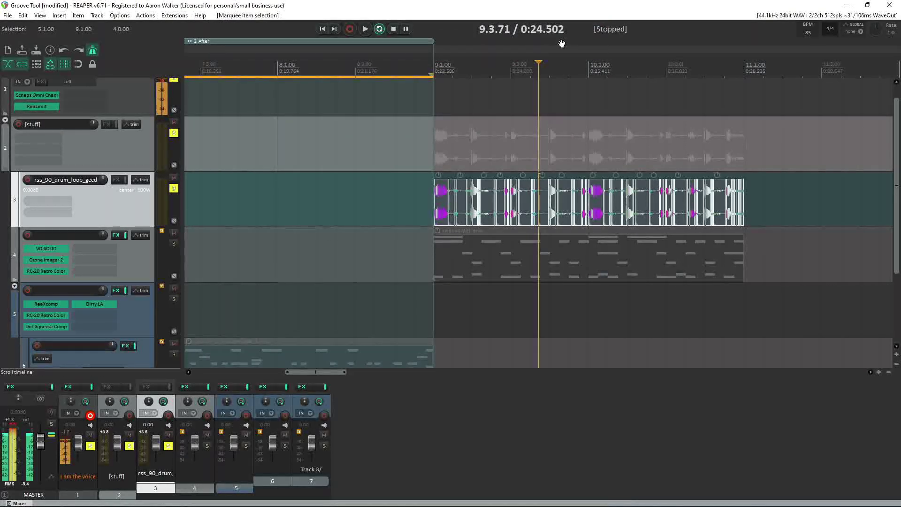
# - Examine the Groove tool's User Groove entry, the option for saving it as a template, and the velocity strength setting
pyautogui.hotkey('alt', 'g')
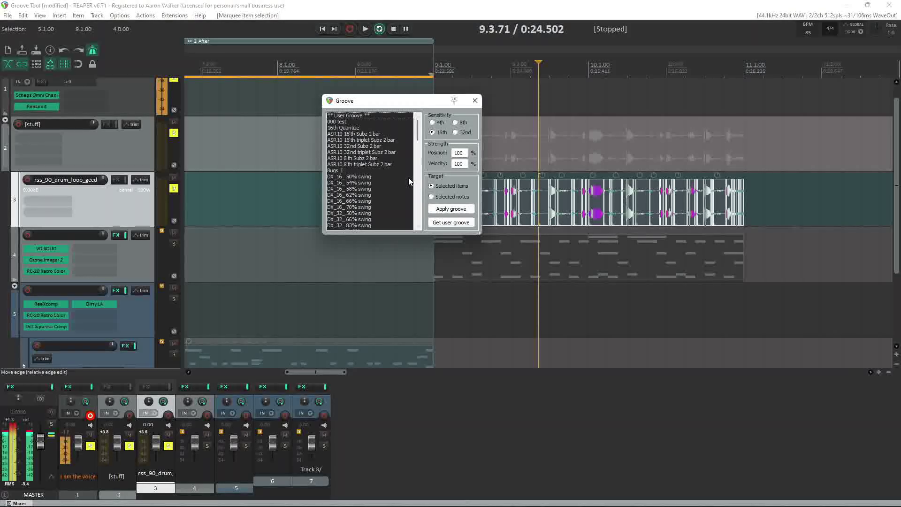
pyautogui.click(369, 115)
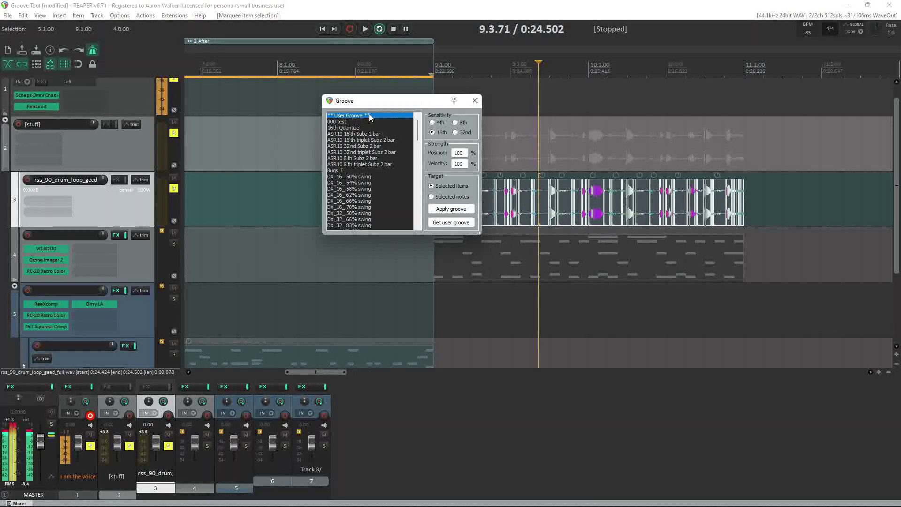
pyautogui.rightClick(367, 118)
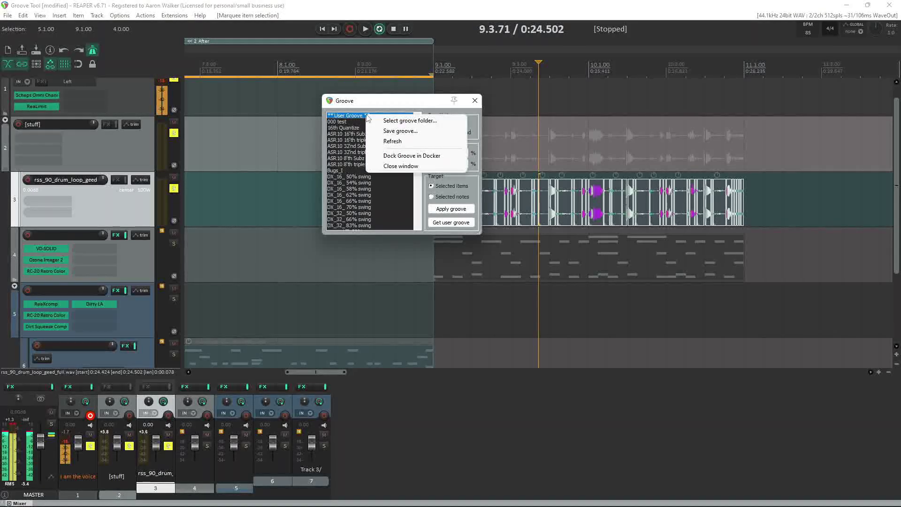
pyautogui.click(385, 132)
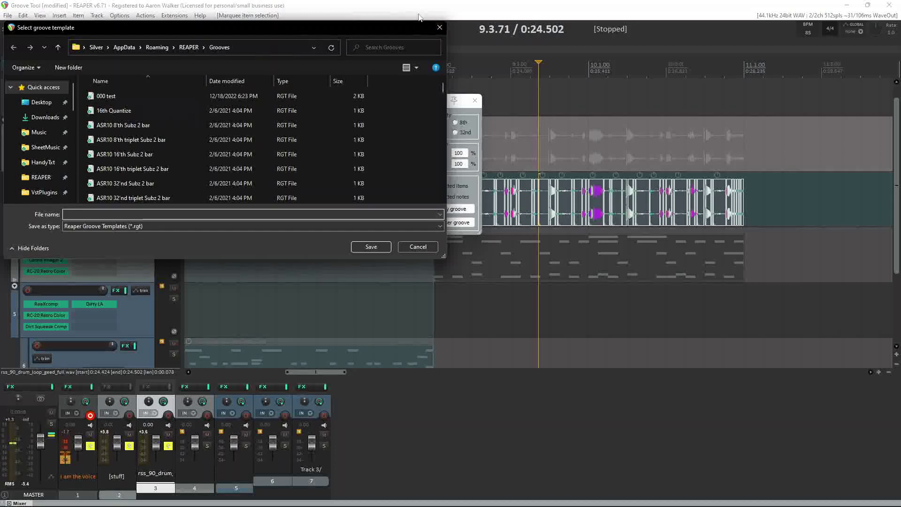
pyautogui.click(440, 28)
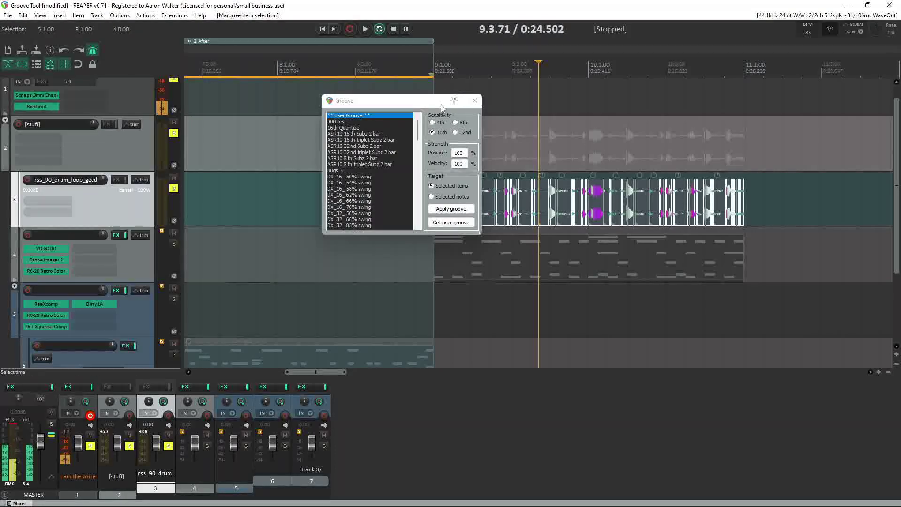
pyautogui.doubleClick(458, 163)
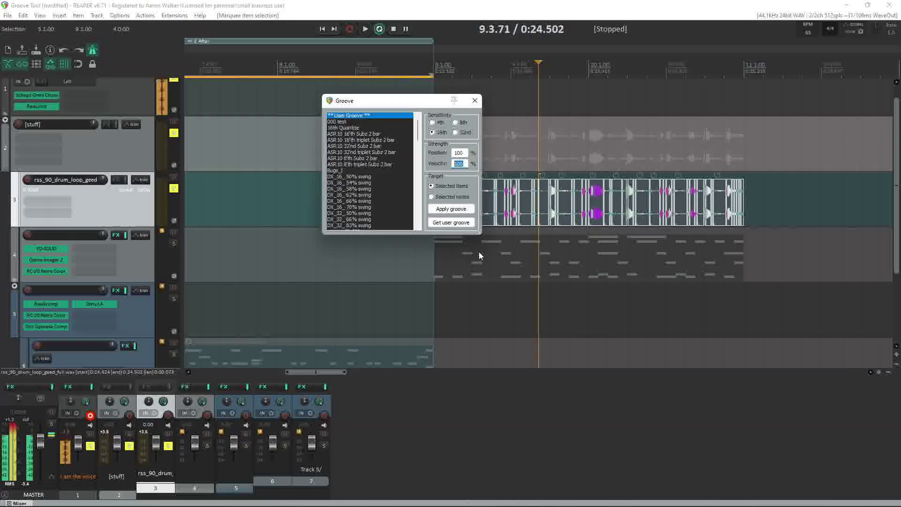
pyautogui.click(475, 101)
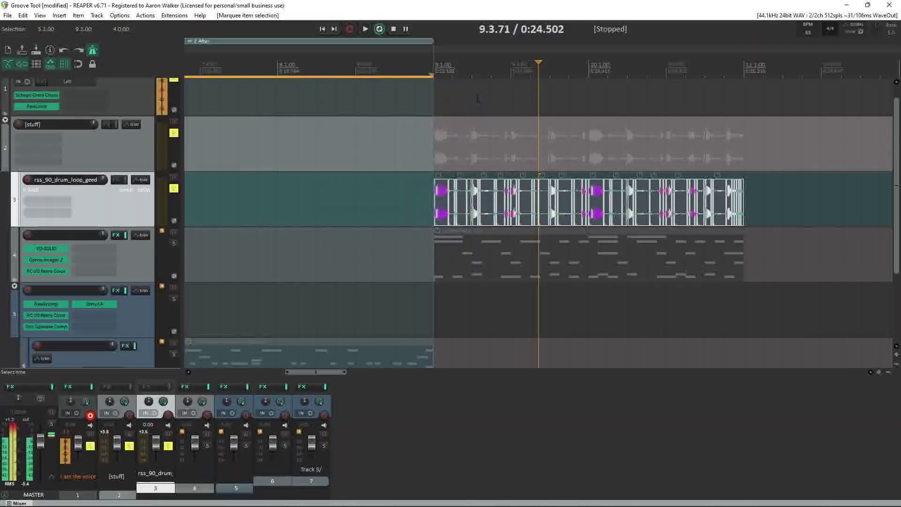
# - Solo the MIDI drum track instead of the drum loop track and play its MIDI item from 9.1.00
pyautogui.click(458, 243)
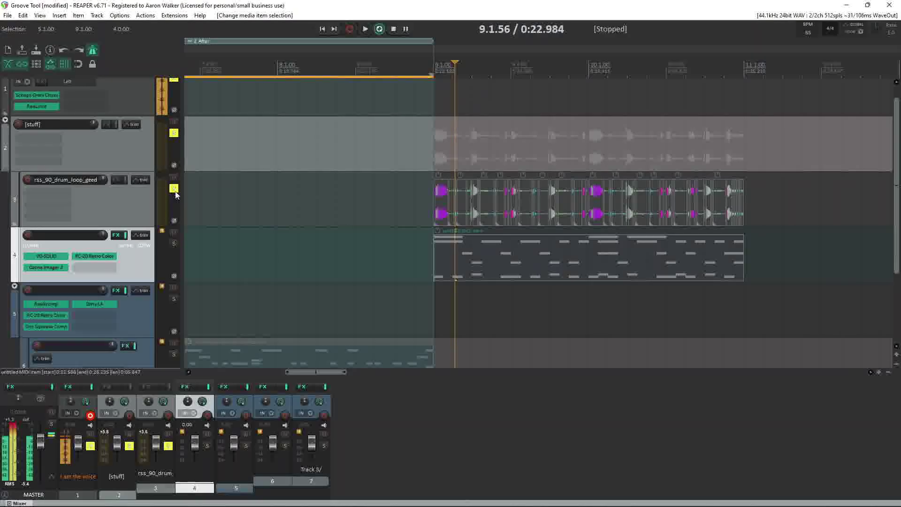
pyautogui.click(174, 243)
pyautogui.click(174, 188)
pyautogui.click(435, 248)
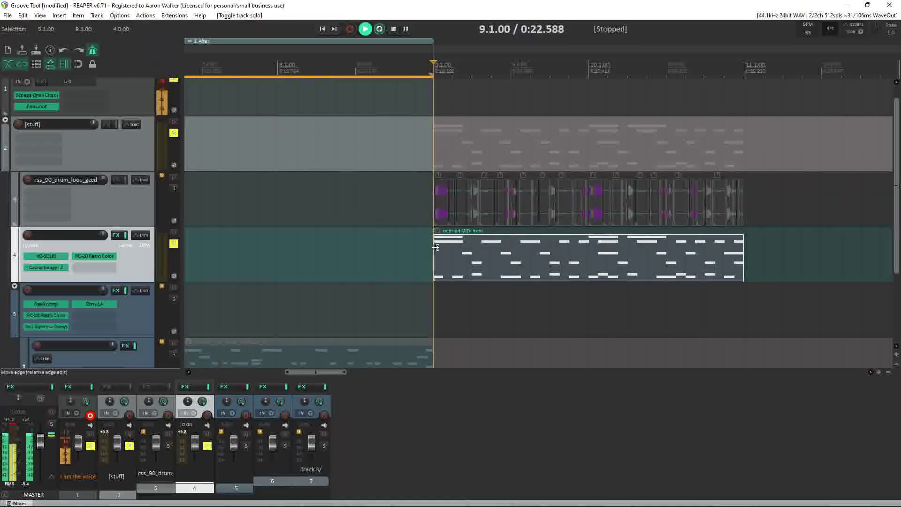
pyautogui.press('space')
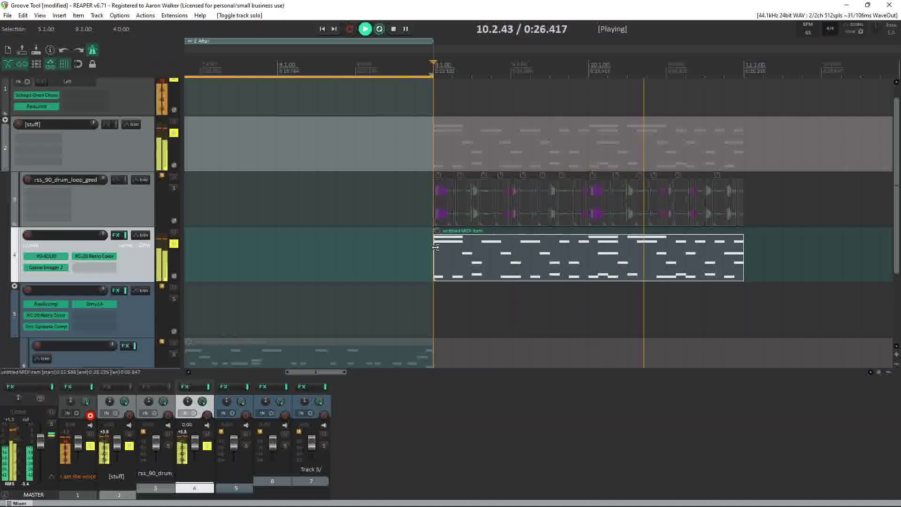
pyautogui.press('space')
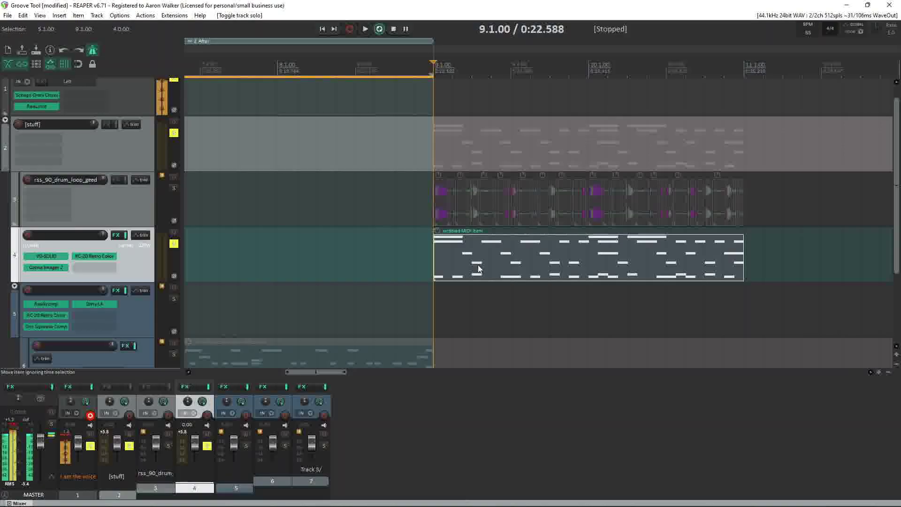
# - Apply the 000 test groove to the selected MIDI item with 16th sensitivity and 100% position and velocity strength
pyautogui.press('g')
pyautogui.click(339, 122)
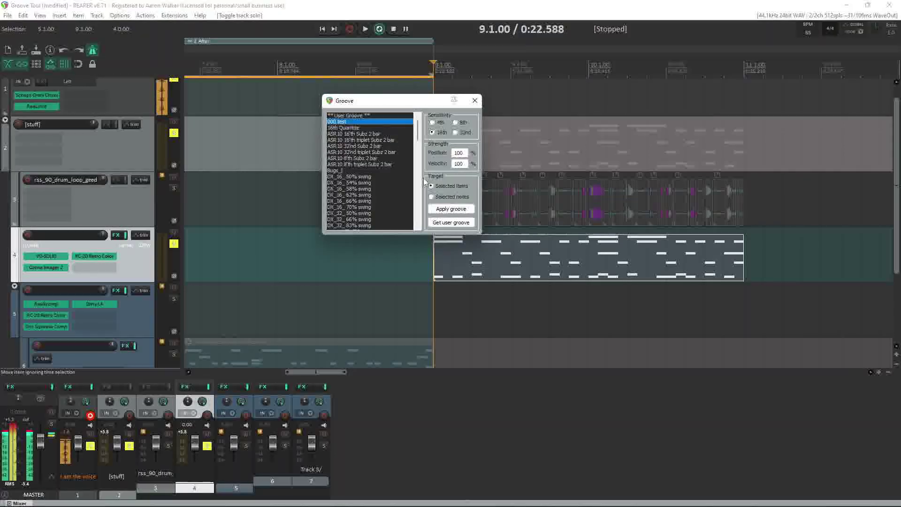
pyautogui.click(442, 210)
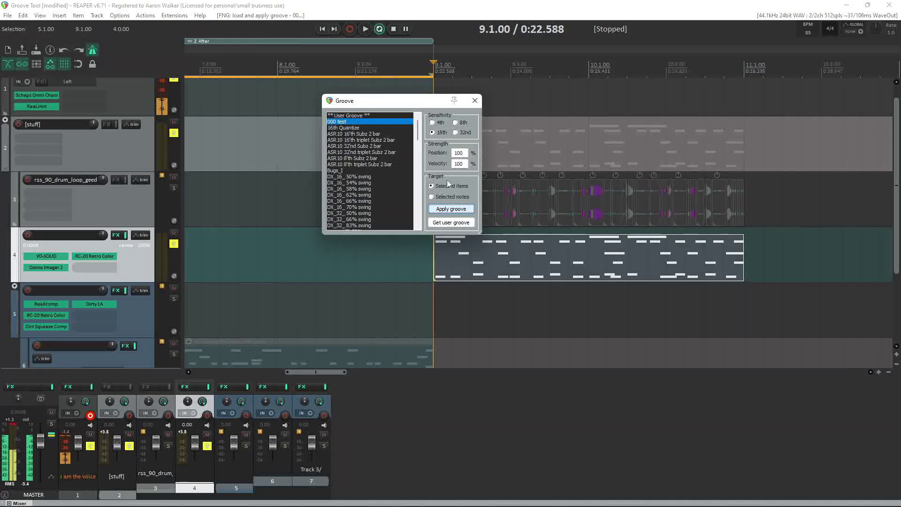
pyautogui.moveTo(385, 100); pyautogui.dragTo(292, 97)
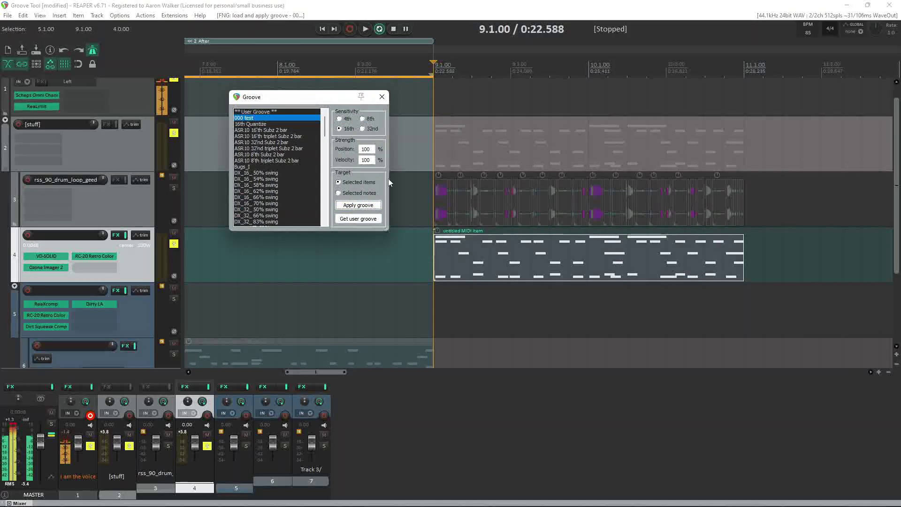
# - Play the grooved MIDI item twice from 9.1.00 to hear its new timing
pyautogui.click(440, 258)
pyautogui.press('space')
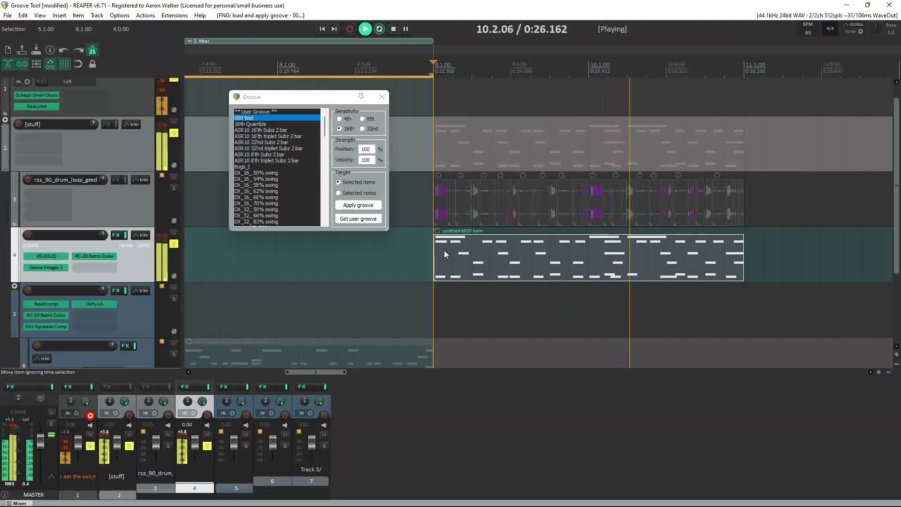
pyautogui.press('space')
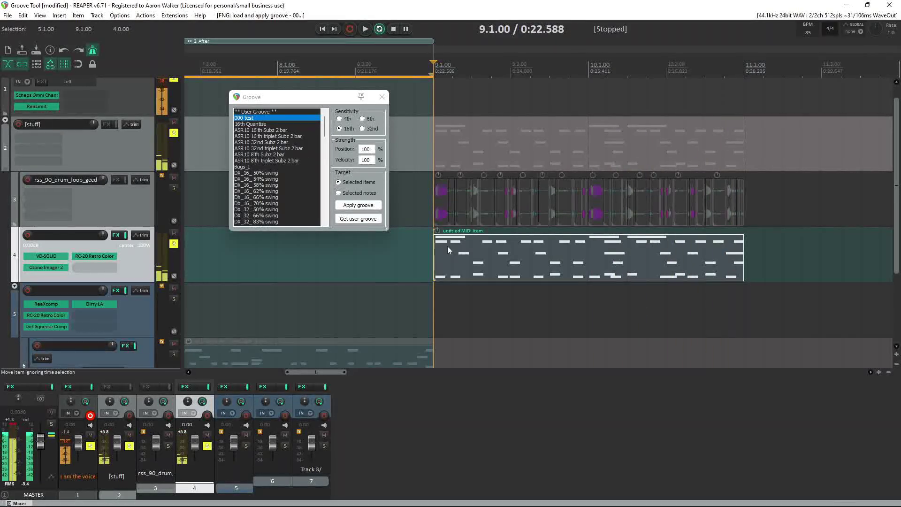
pyautogui.press('space')
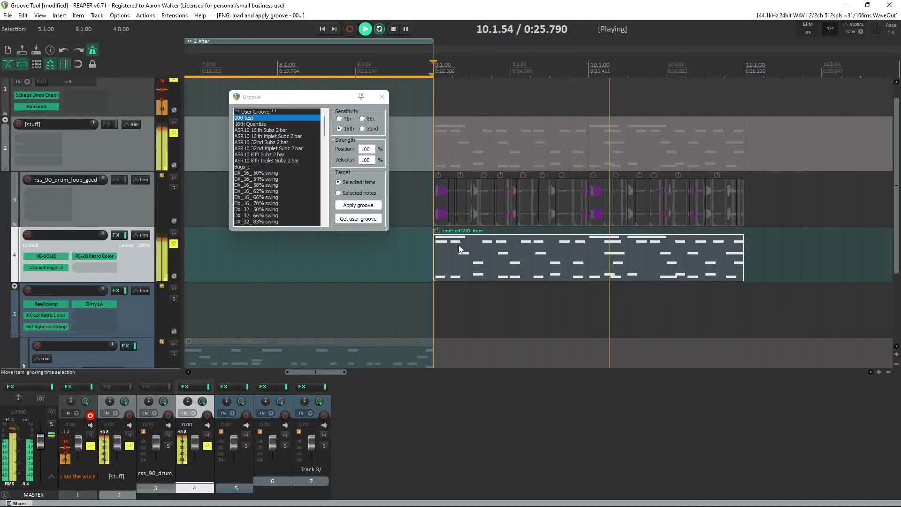
pyautogui.press('space')
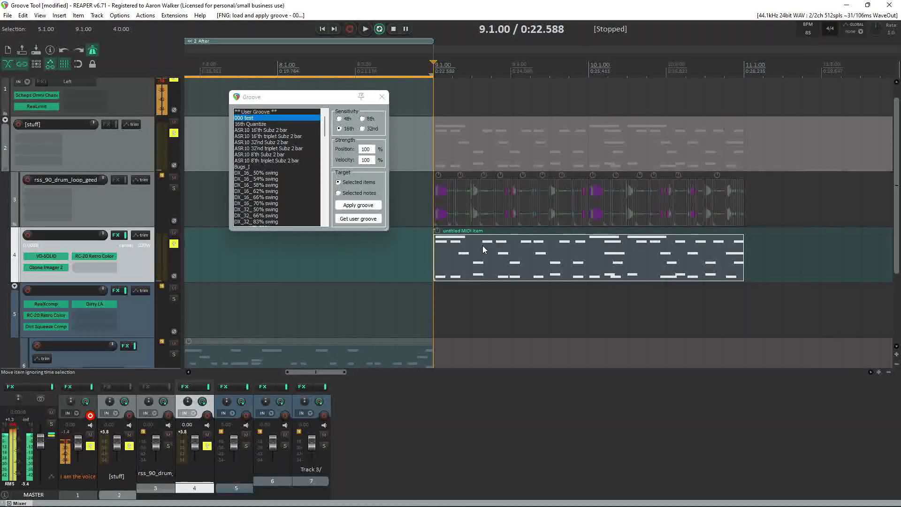
# - Undo the applied groove and play the original MIDI item from 9.1.00 for comparison
pyautogui.hotkey('ctrl', 'z')
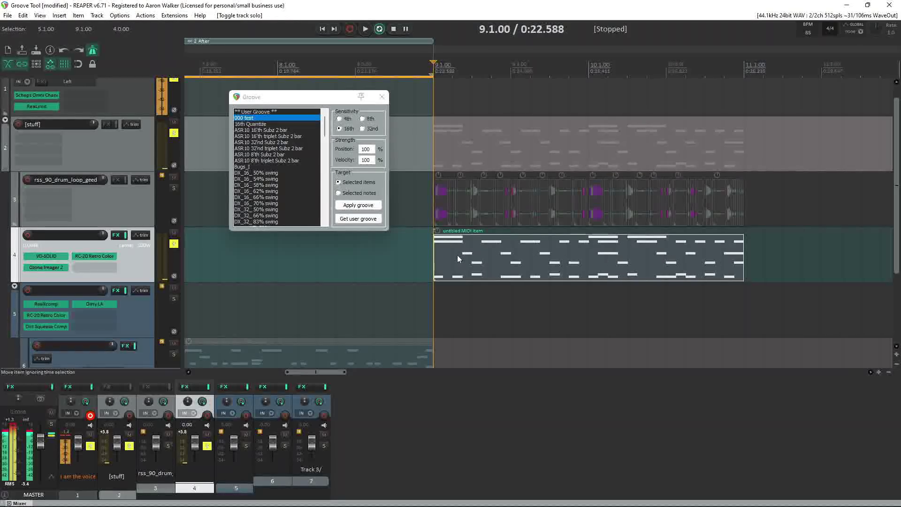
pyautogui.press('space')
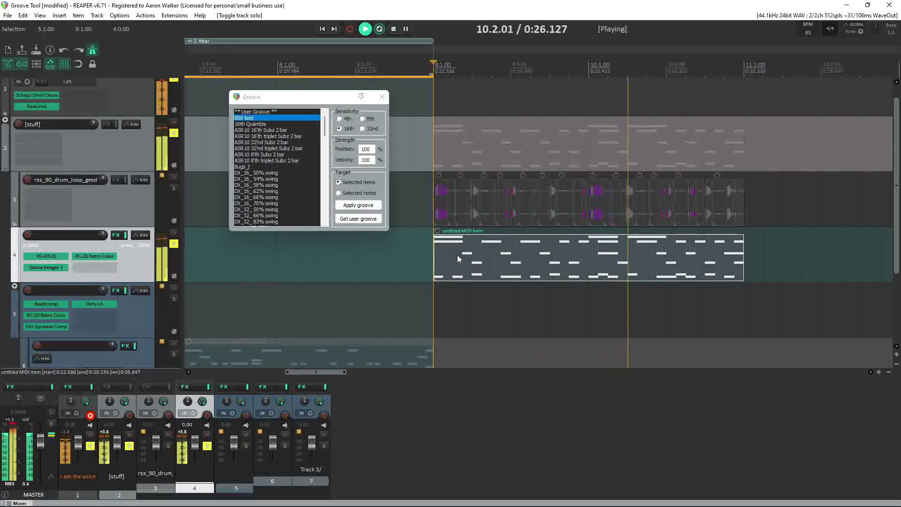
pyautogui.press('space')
# - Reapply the 000 test groove to the MIDI item and inspect its note timing and velocities in the MIDI editor
pyautogui.click(358, 205)
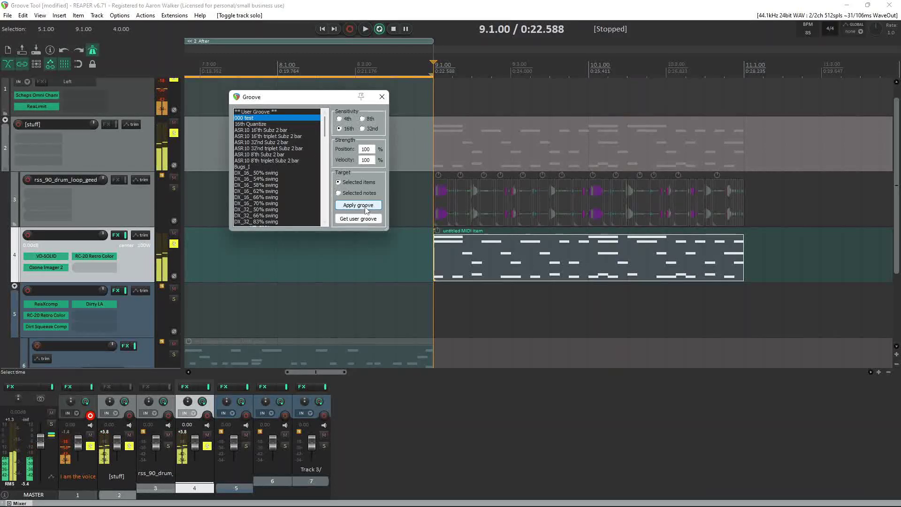
pyautogui.doubleClick(453, 254)
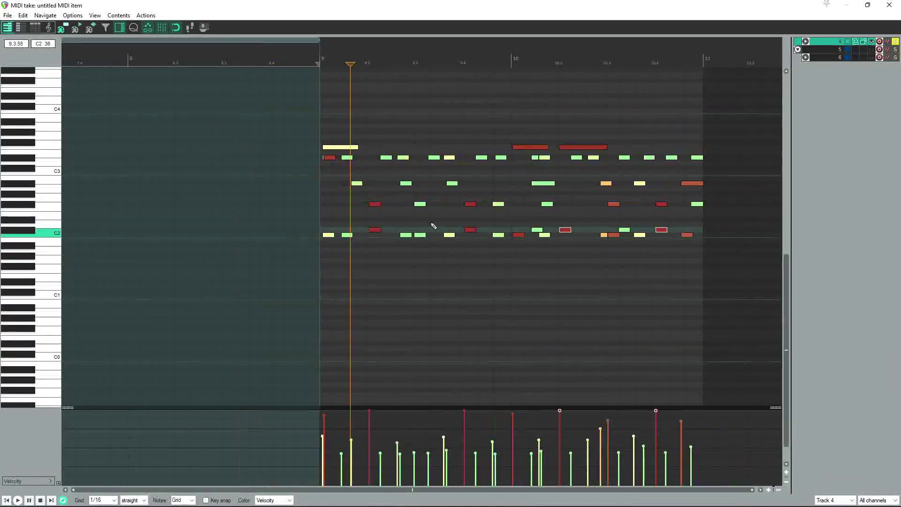
pyautogui.click(891, 4)
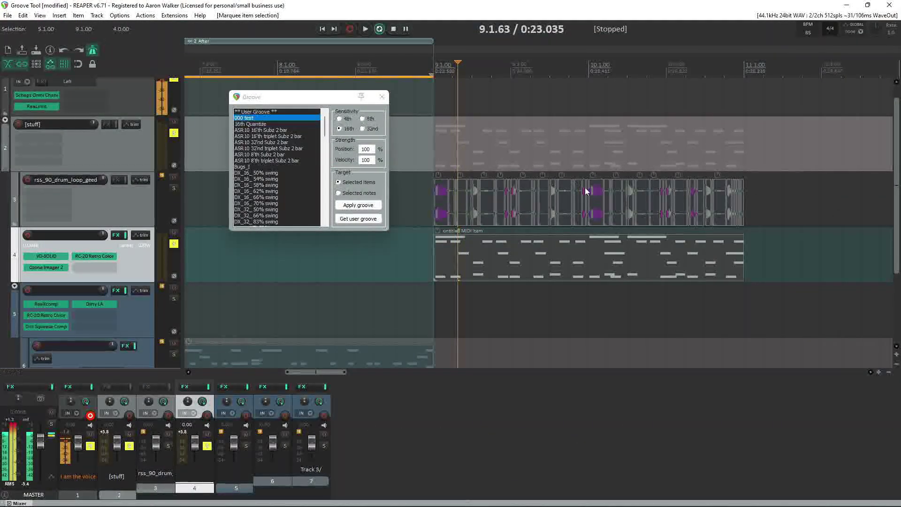
# - Save the current user groove as the 000 test groove template, replacing the existing file
pyautogui.scroll(-3, 502, 244)
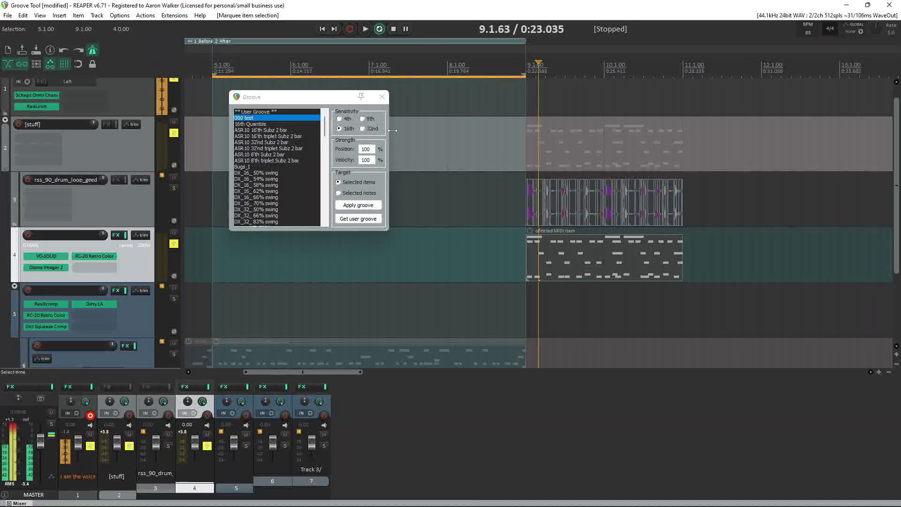
pyautogui.click(337, 112)
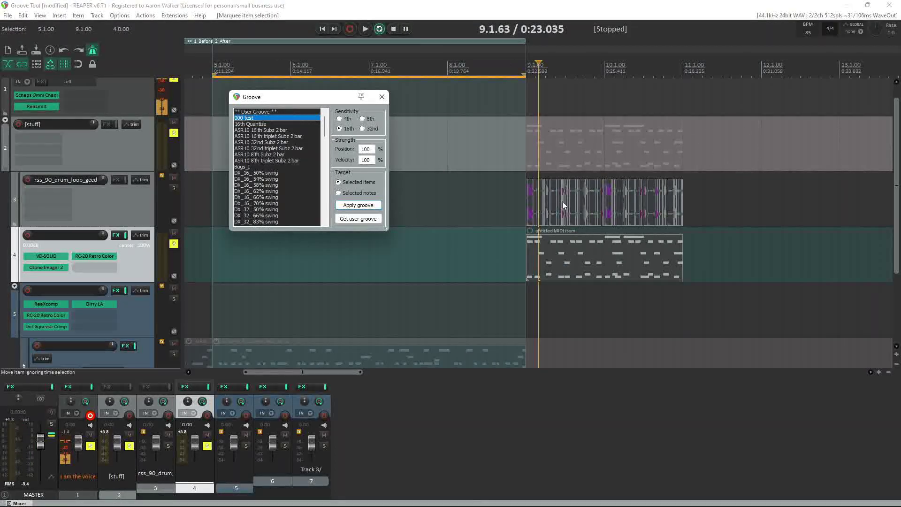
pyautogui.click(563, 202)
pyautogui.click(256, 112)
pyautogui.rightClick(256, 112)
pyautogui.click(282, 154)
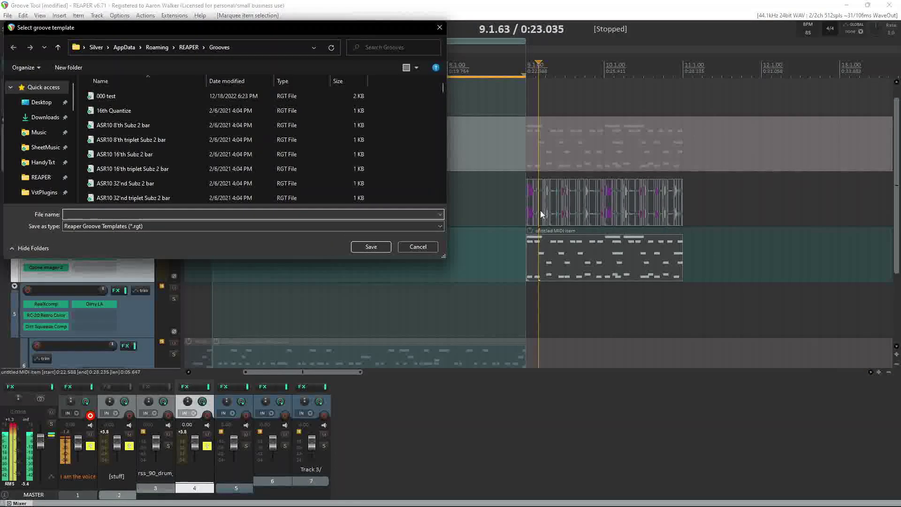
pyautogui.click(129, 93)
pyautogui.click(362, 252)
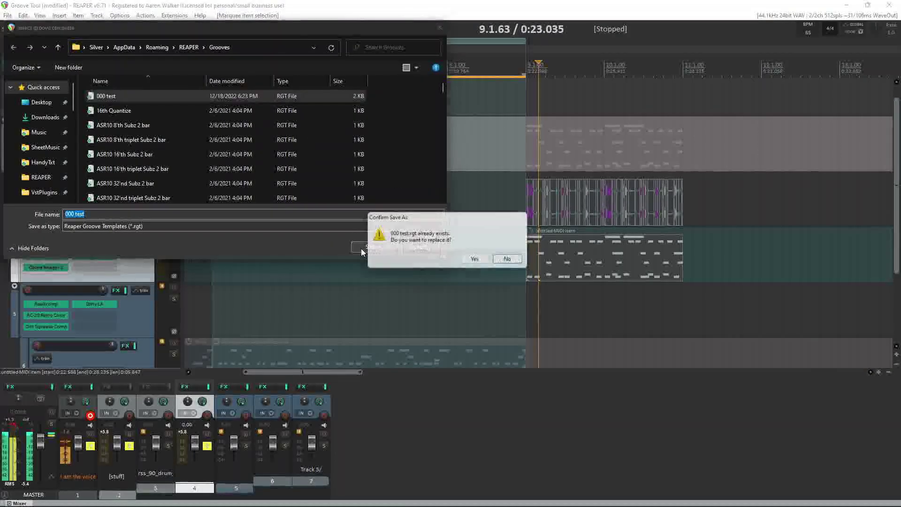
pyautogui.click(474, 259)
# - Undo the previous groove on the MIDI item and apply the 000 test groove with 16th sensitivity and 100% position and velocity strength
pyautogui.scroll(3, 561, 260)
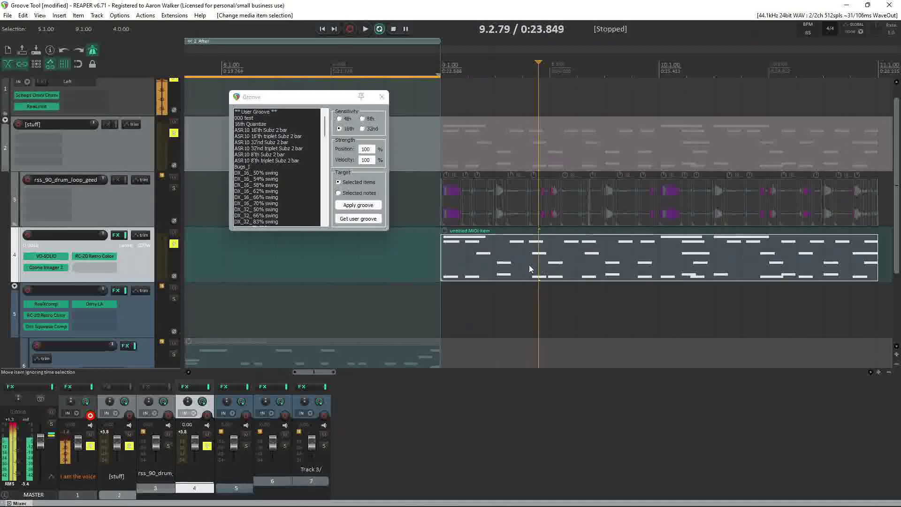
pyautogui.click(530, 266)
pyautogui.hotkey('ctrl', 'z')
pyautogui.hotkey('ctrl', 'z')
pyautogui.hotkey('ctrl', 'z')
pyautogui.click(470, 258)
pyautogui.click(244, 118)
pyautogui.click(358, 206)
# - Inspect the note positions and velocities of the grooved MIDI item in the MIDI editor, and close the editor
pyautogui.doubleClick(471, 259)
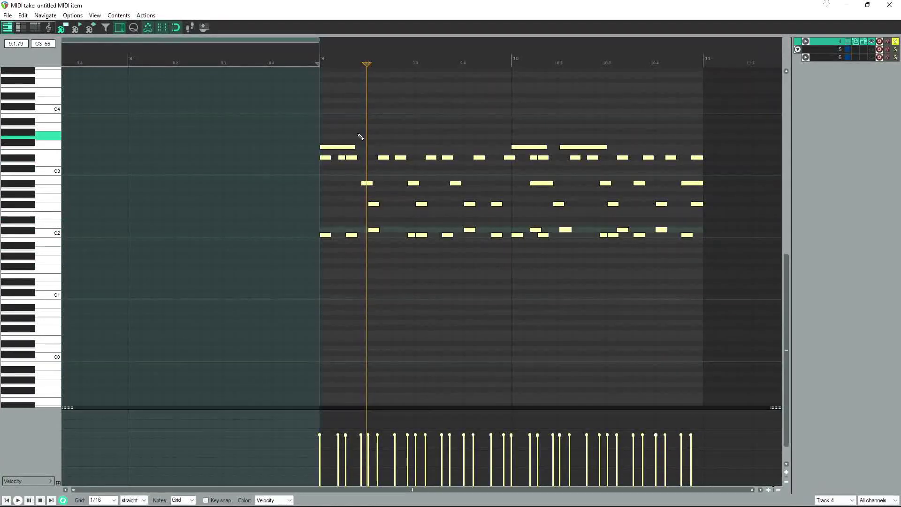
pyautogui.moveTo(331, 139); pyautogui.dragTo(311, 103)
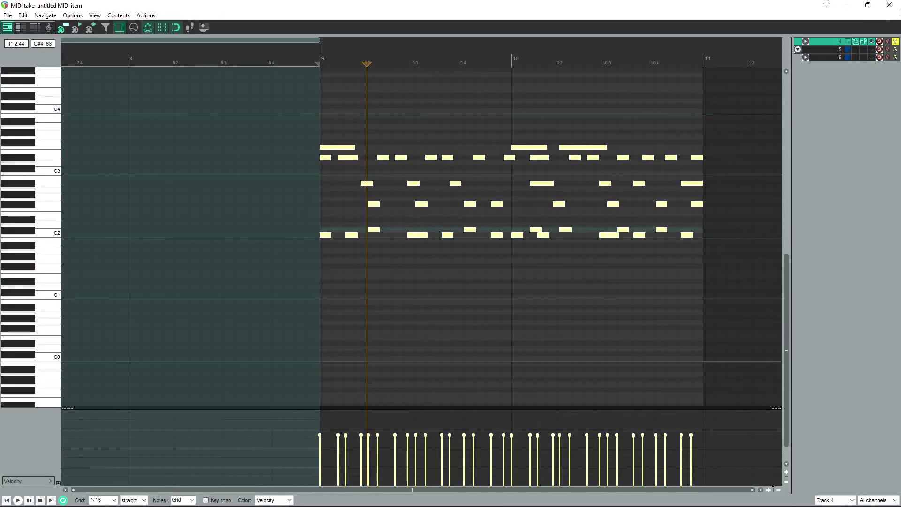
pyautogui.click(889, 5)
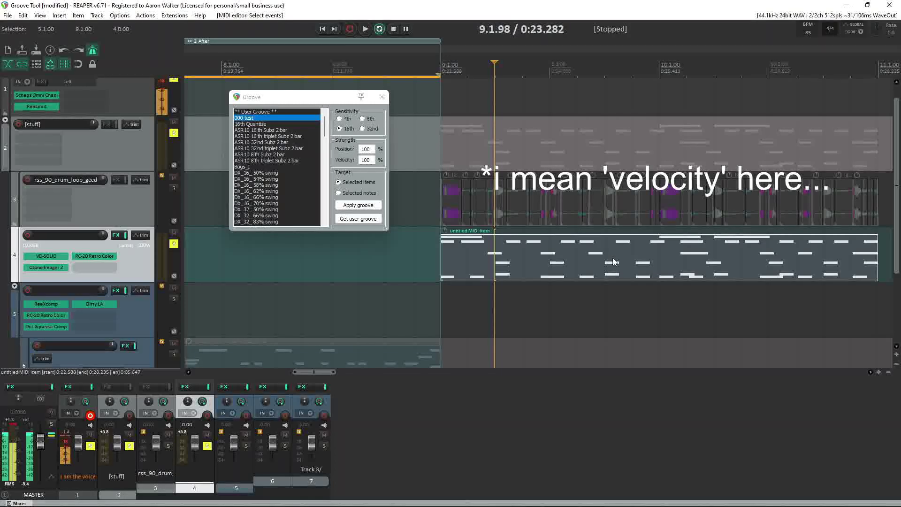
# - Close the Groove tool and search the action list for groove to find the script Create groove from selected media items (with velocity).lua
pyautogui.moveTo(424, 198); pyautogui.dragTo(887, 209)
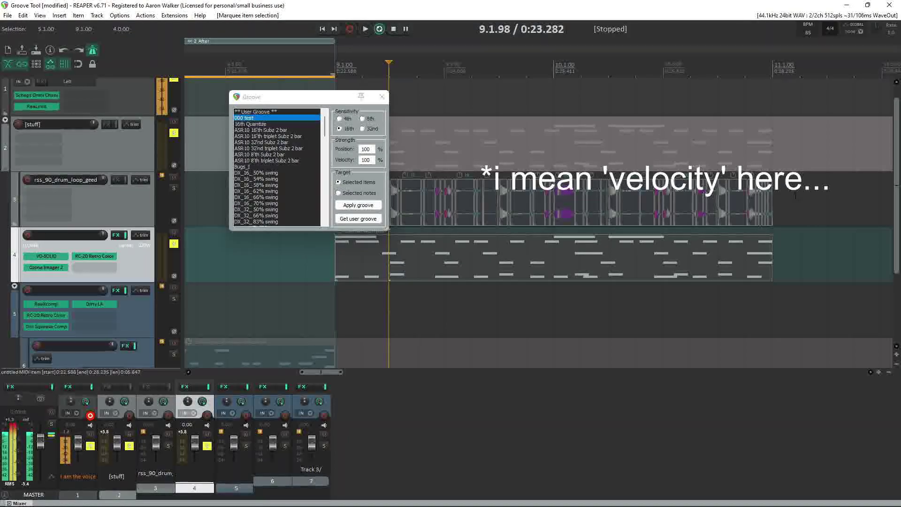
pyautogui.scroll(-2, 651, 198)
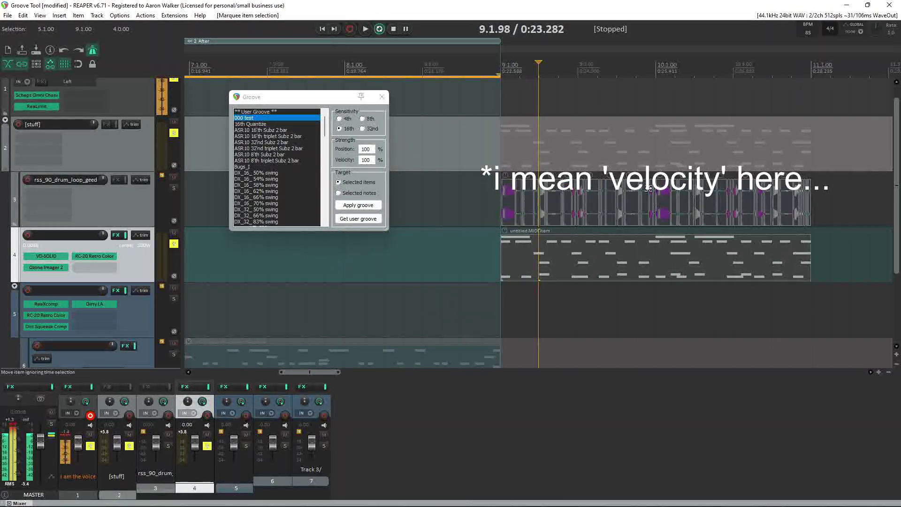
pyautogui.click(382, 97)
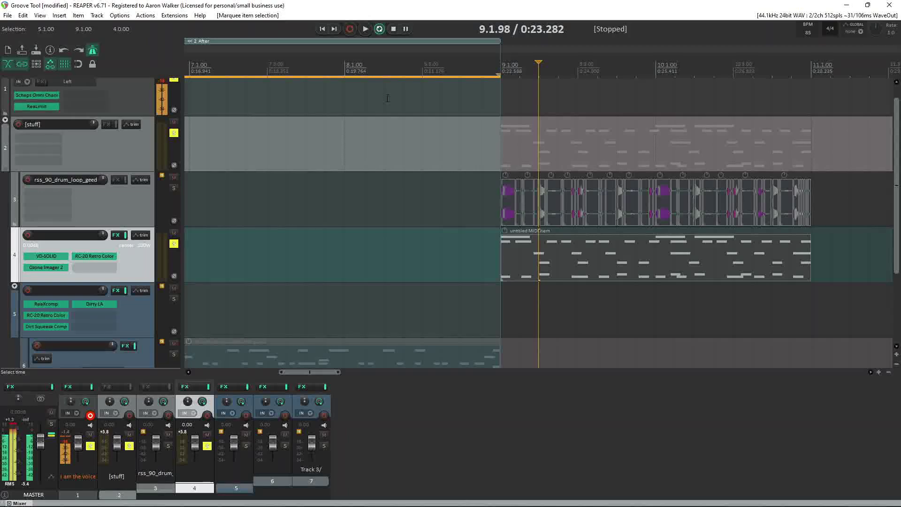
pyautogui.hotkey('shift', '/')
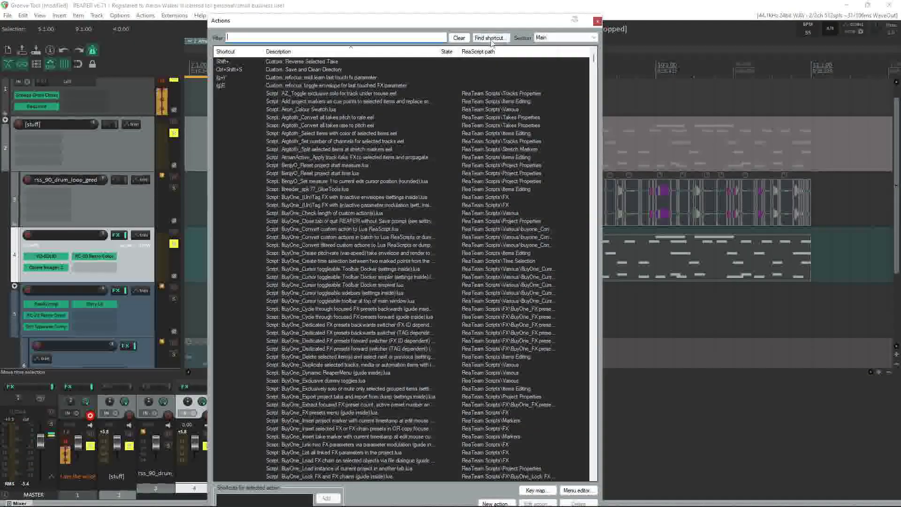
pyautogui.write('groove')
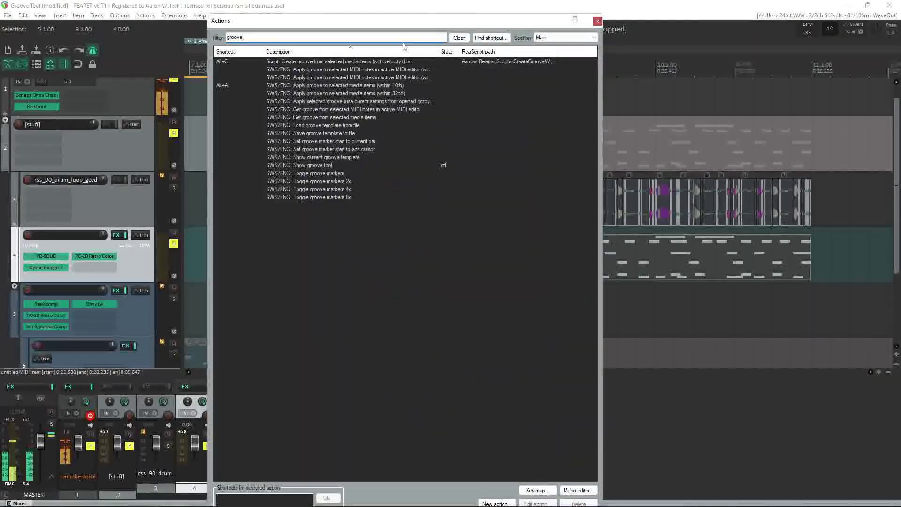
pyautogui.click(380, 62)
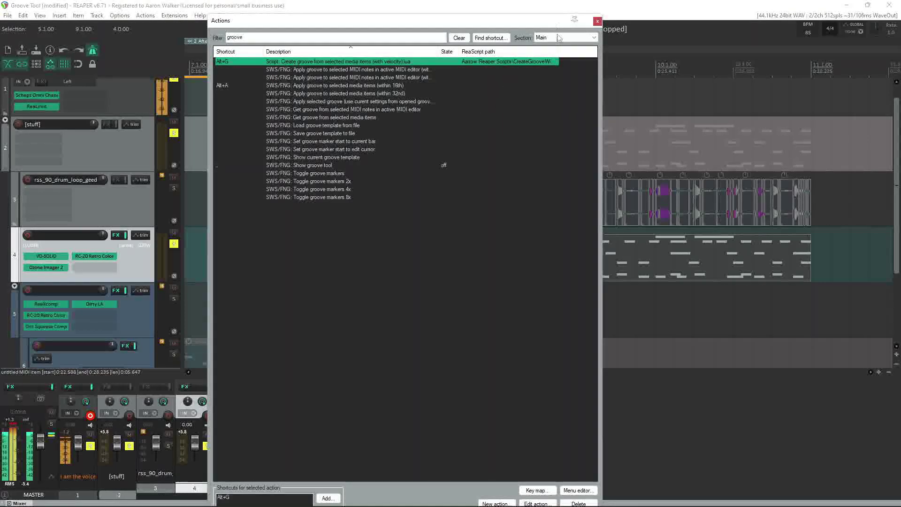
pyautogui.click(597, 23)
# - Examine the split drum loop slices and the MIDI drum items across the arrangement
pyautogui.scroll(-5, 472, 141)
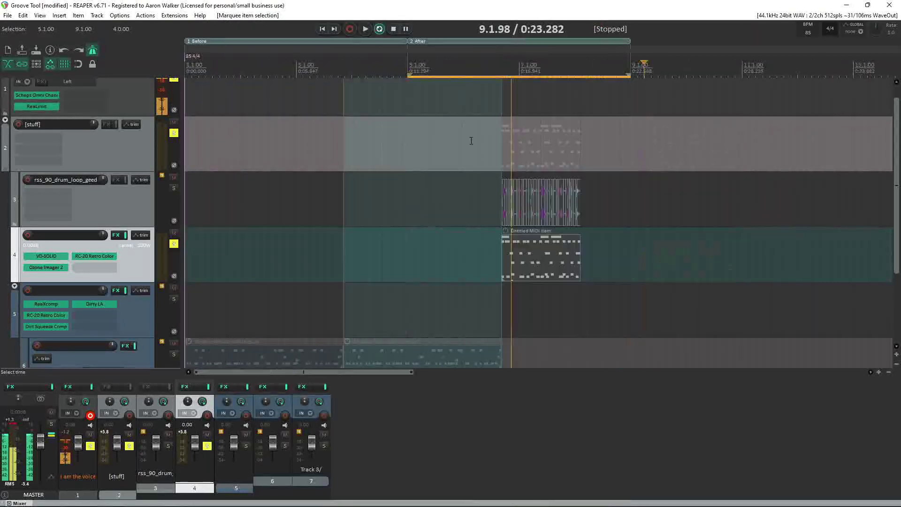
pyautogui.scroll(-2, 175, 227)
pyautogui.scroll(-2, 175, 228)
pyautogui.scroll(3, 484, 184)
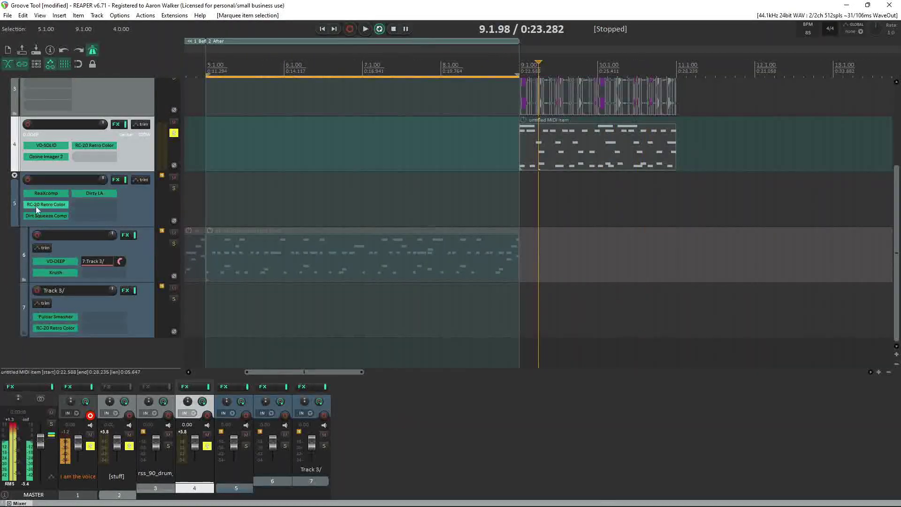
pyautogui.scroll(3, 309, 186)
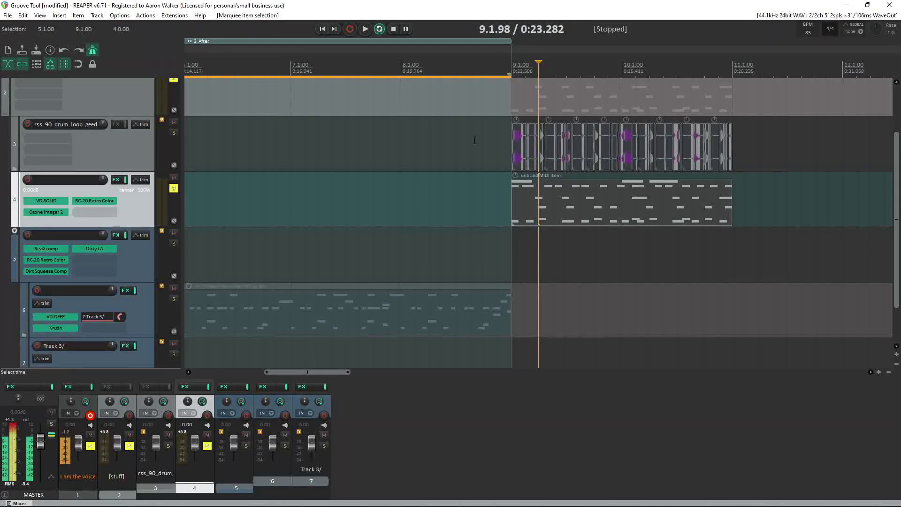
pyautogui.scroll(3, 751, 155)
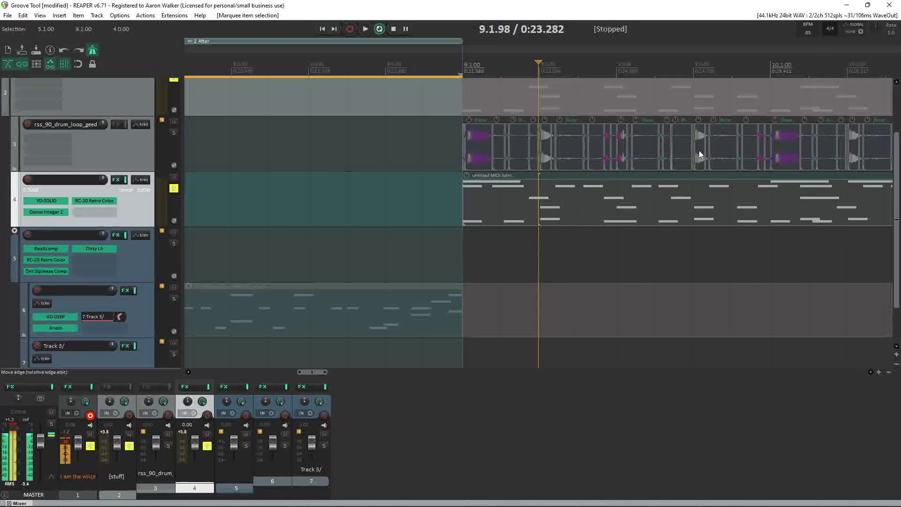
pyautogui.scroll(-3, 693, 154)
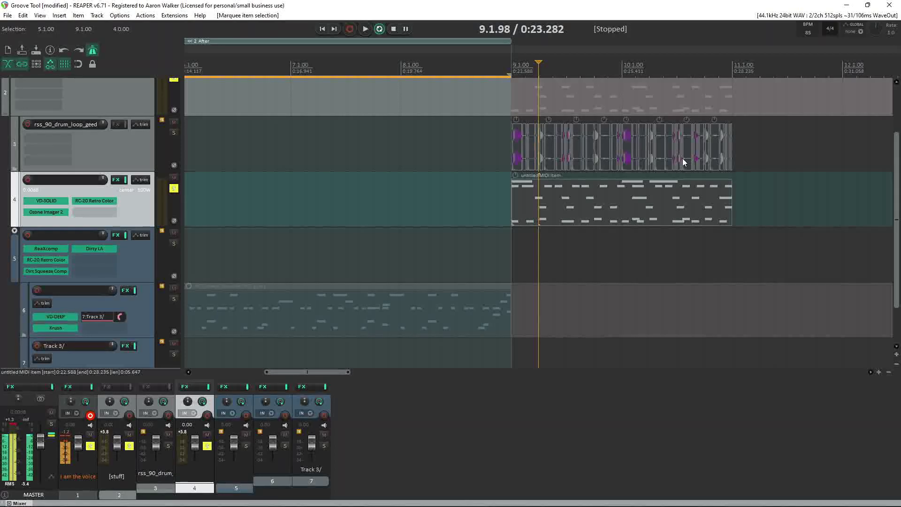
pyautogui.scroll(-2, 445, 101)
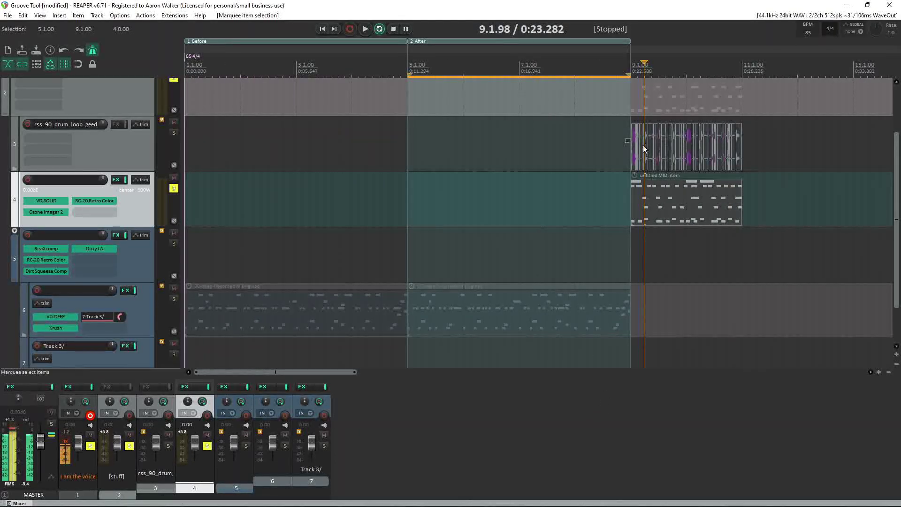
pyautogui.scroll(3, 699, 150)
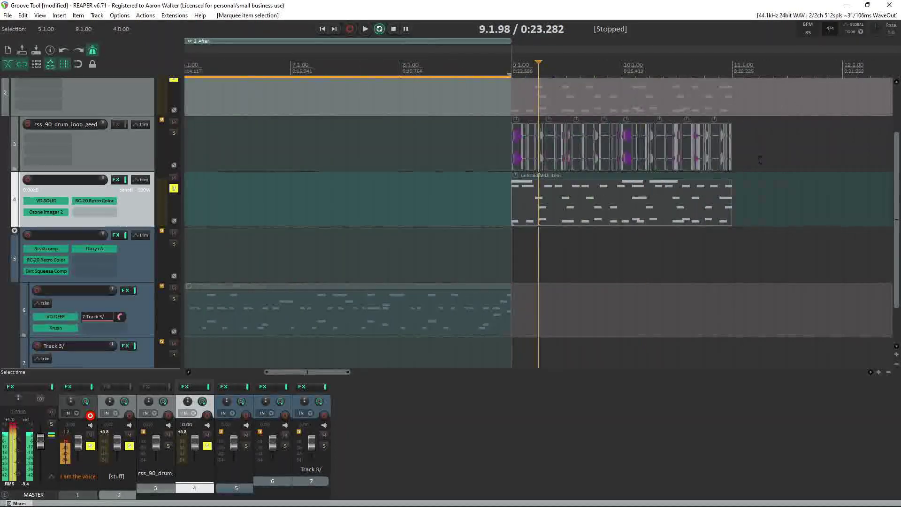
# - Solo the rss_90_drum_loop_geed track and add a ReEQ equalizer to it with a band at 769 Hz
pyautogui.click(174, 133)
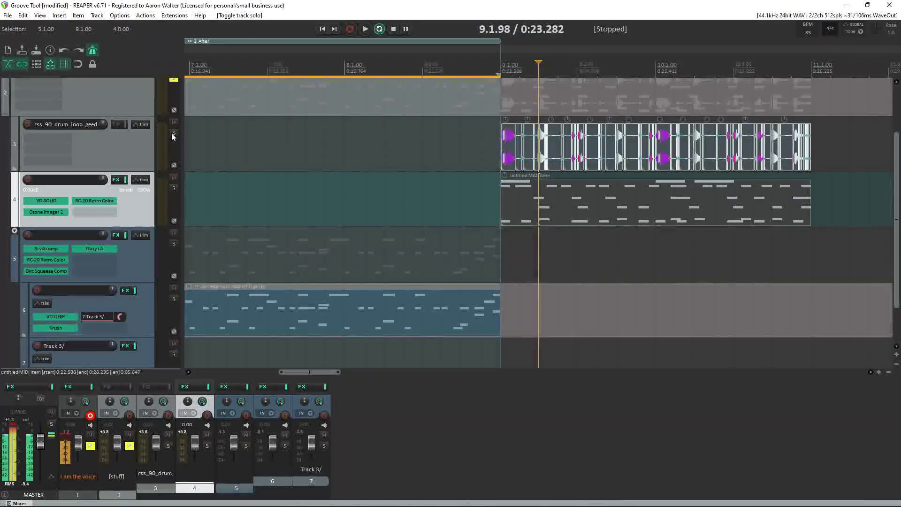
pyautogui.click(126, 151)
pyautogui.press('f')
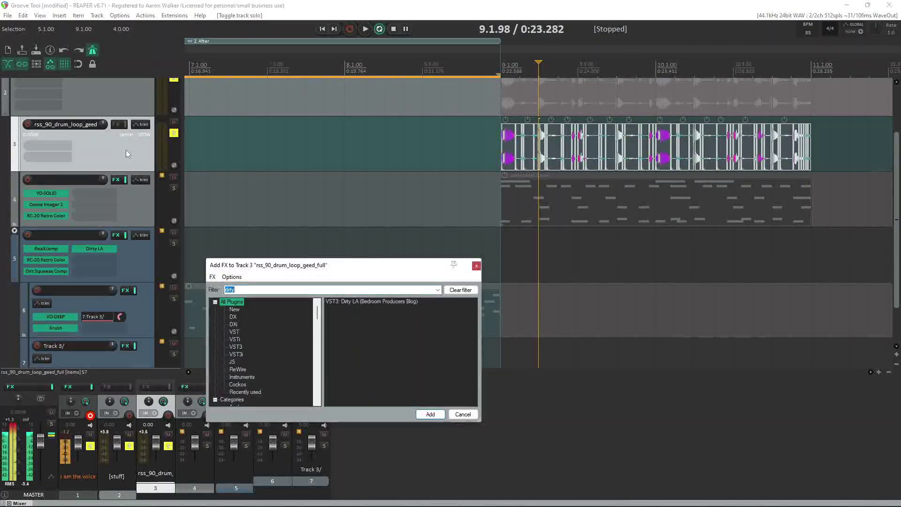
pyautogui.click(477, 266)
pyautogui.press('e')
pyautogui.doubleClick(258, 151)
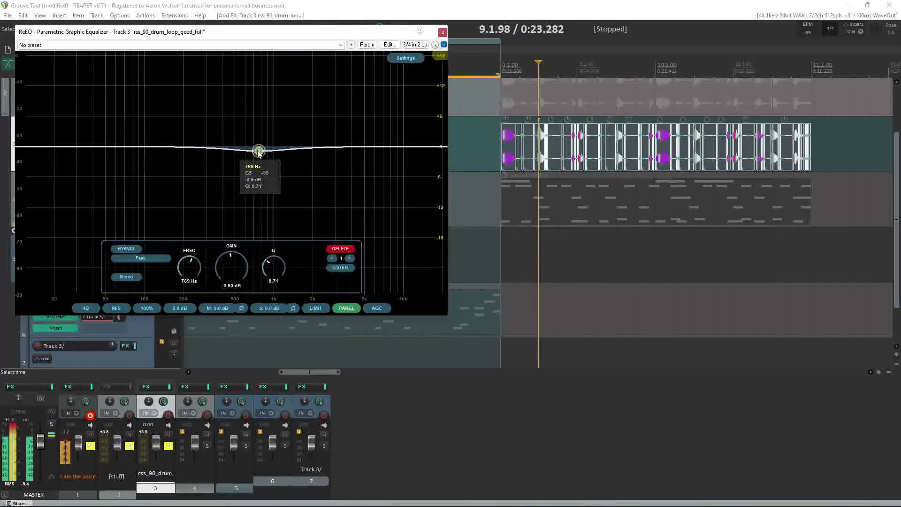
# - Change the ReEQ band to High Cut (Butterworth), lower its cutoff to between 200 and 500 Hz, and close the equalizer
pyautogui.click(141, 258)
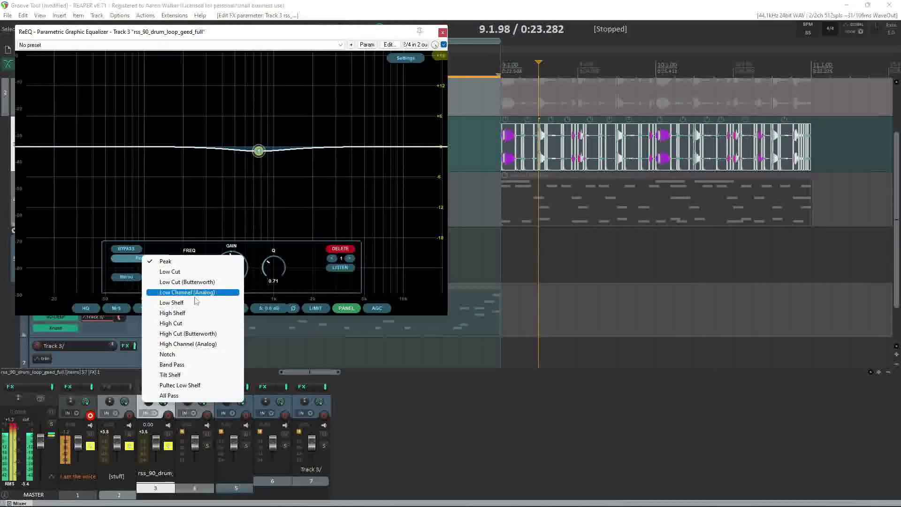
pyautogui.click(191, 282)
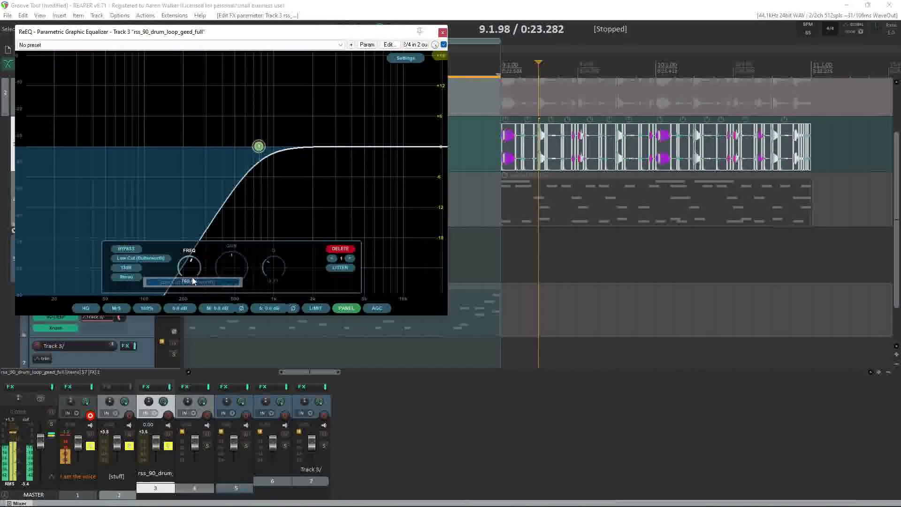
pyautogui.click(135, 261)
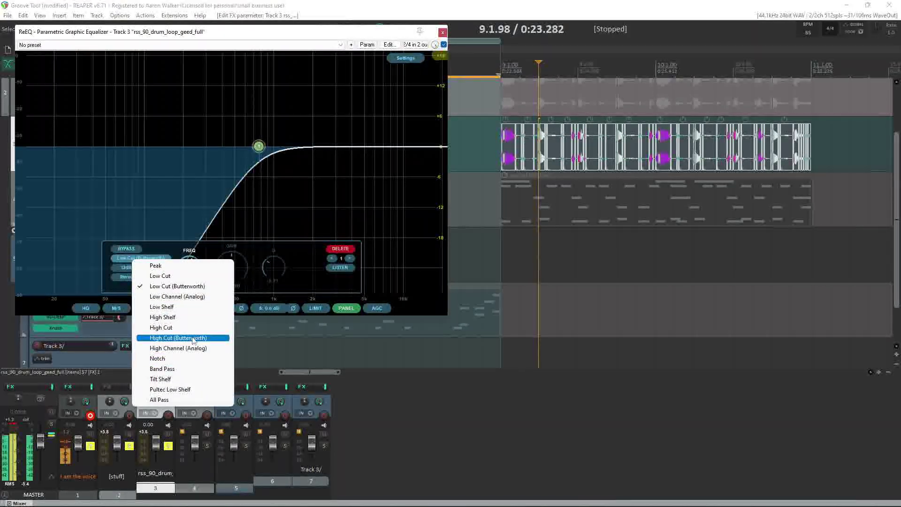
pyautogui.click(178, 338)
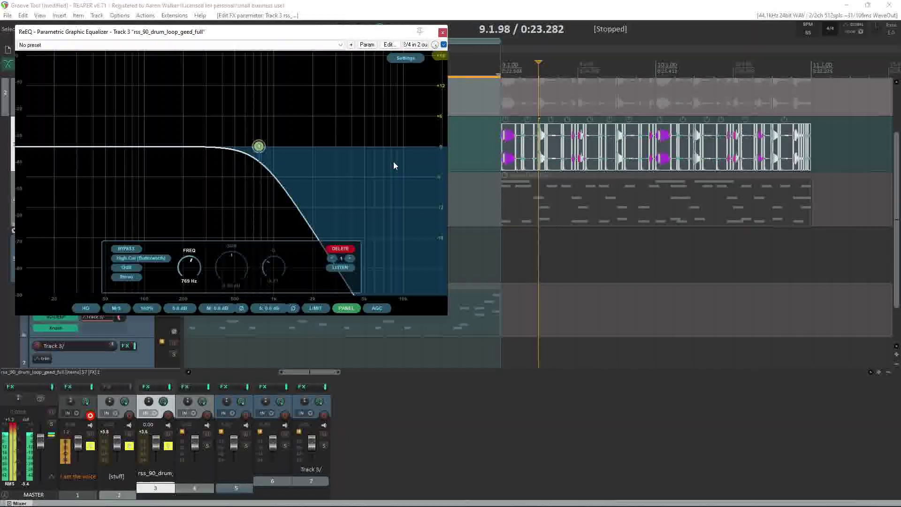
pyautogui.moveTo(258, 146); pyautogui.dragTo(207, 144)
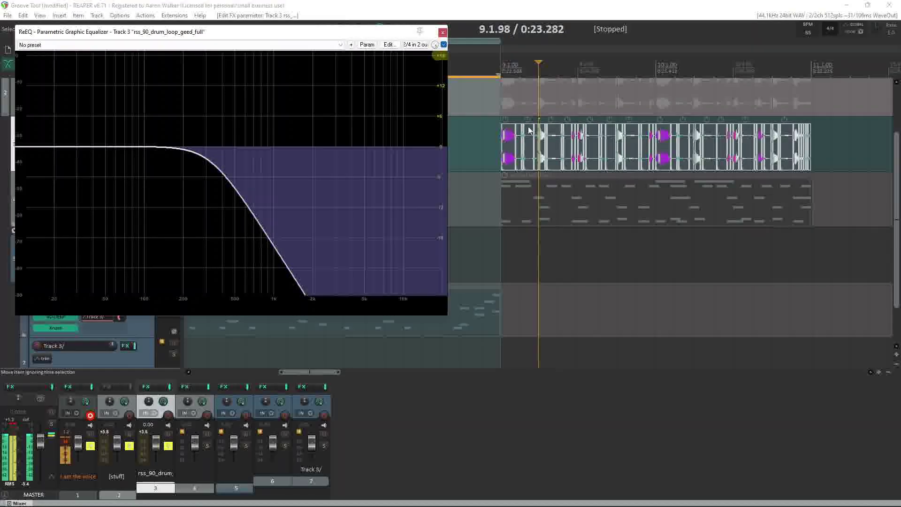
pyautogui.click(442, 33)
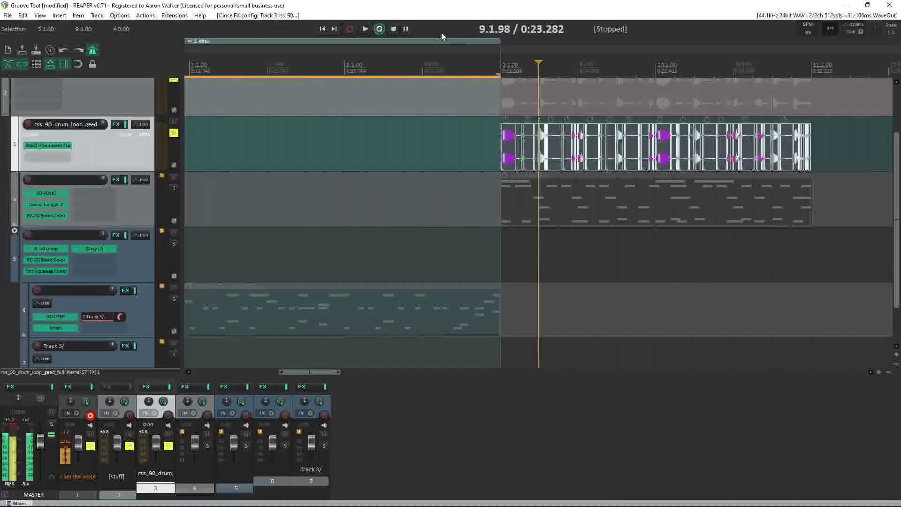
# - Select the MIDI item in the Before region on track 6, solo that track and unsolo the drum loop track
pyautogui.scroll(-5, 282, 282)
pyautogui.click(225, 324)
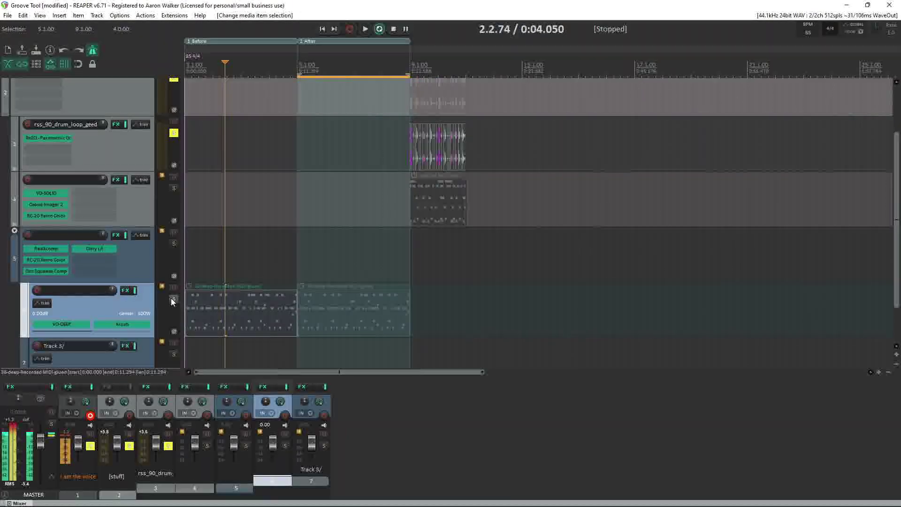
pyautogui.click(174, 299)
pyautogui.click(174, 133)
# - Open the Groove tool for the selected Before MIDI item and move its window clear of the item
pyautogui.scroll(3, 256, 267)
pyautogui.click(207, 309)
pyautogui.press('g')
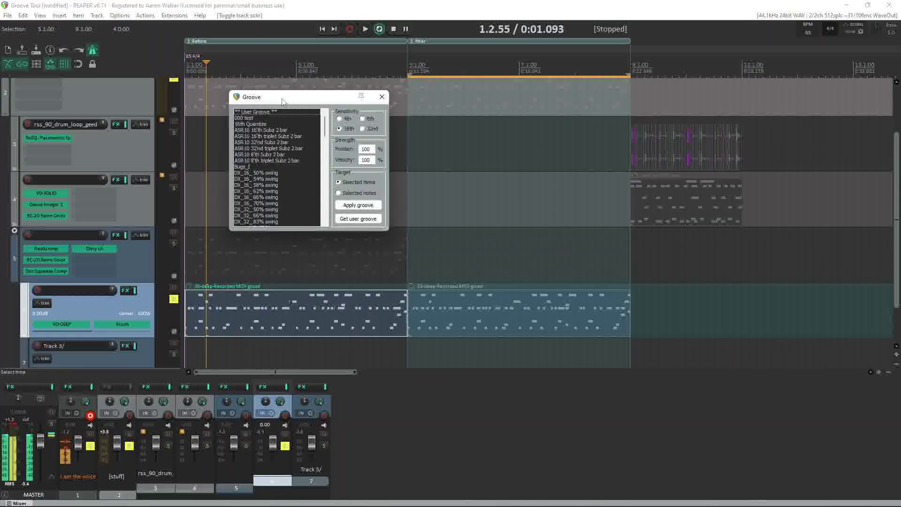
pyautogui.moveTo(283, 100); pyautogui.dragTo(323, 92)
# - Play the Before MIDI item from 1.1.00 to hear its timing, and stop playback
pyautogui.click(187, 309)
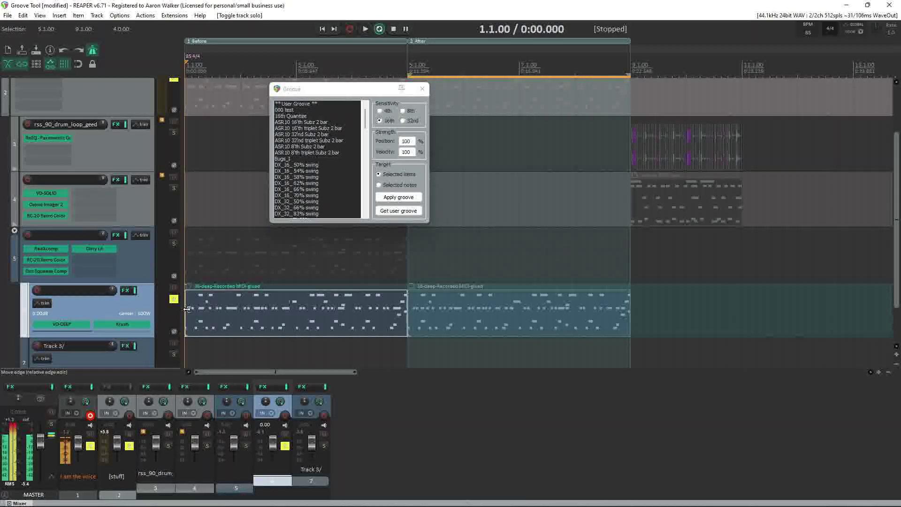
pyautogui.press('space')
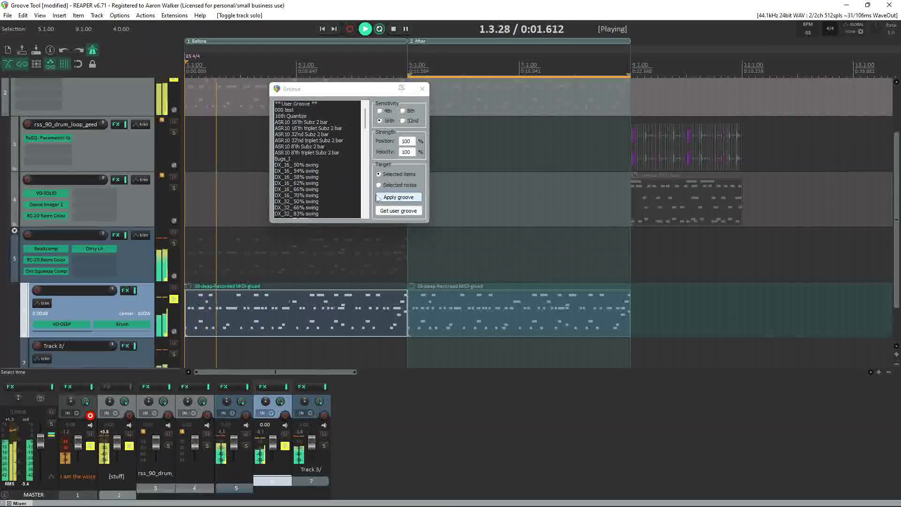
pyautogui.press('space')
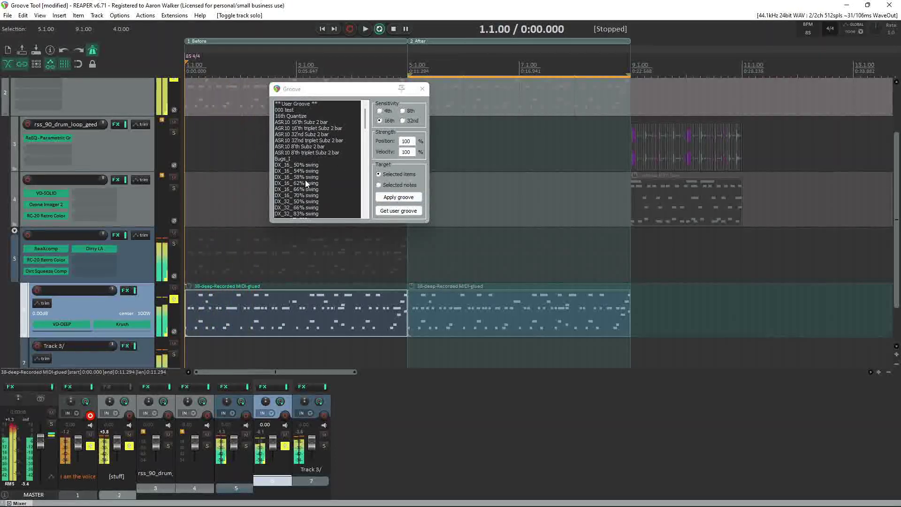
# - Apply the k-- Spangalang1 groove to the selected Before MIDI item at 16th sensitivity, and play it back
pyautogui.scroll(-6, 305, 179)
pyautogui.click(308, 172)
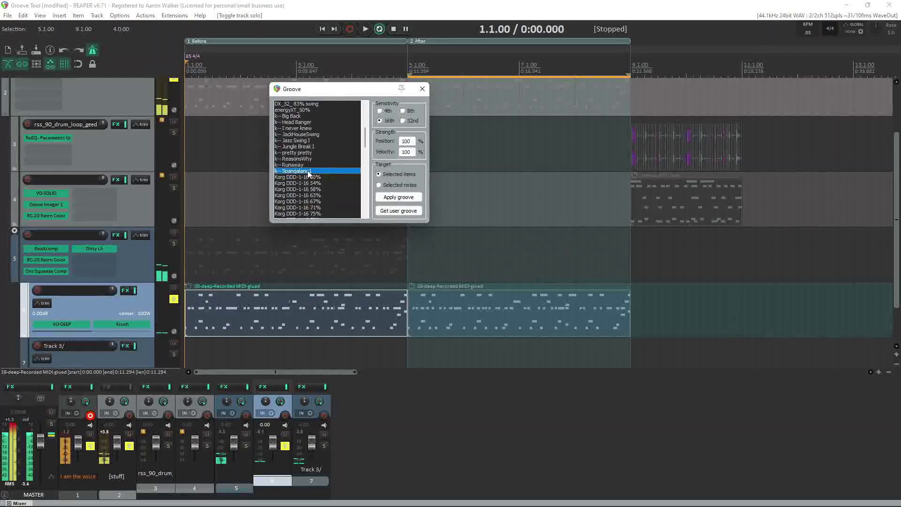
pyautogui.click(398, 198)
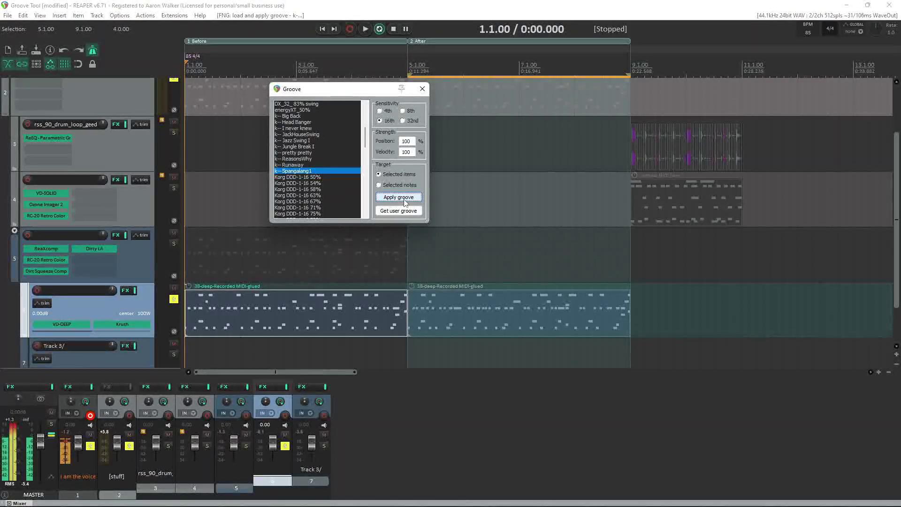
pyautogui.press('space')
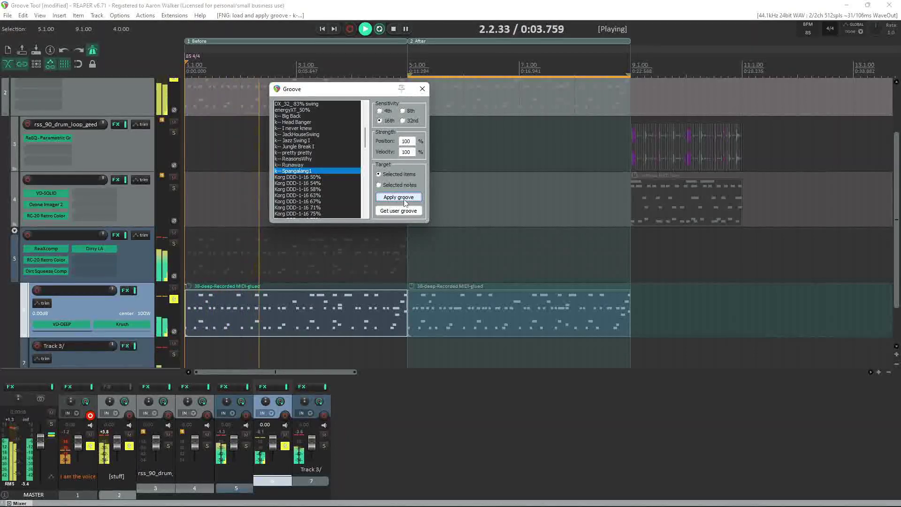
pyautogui.press('space')
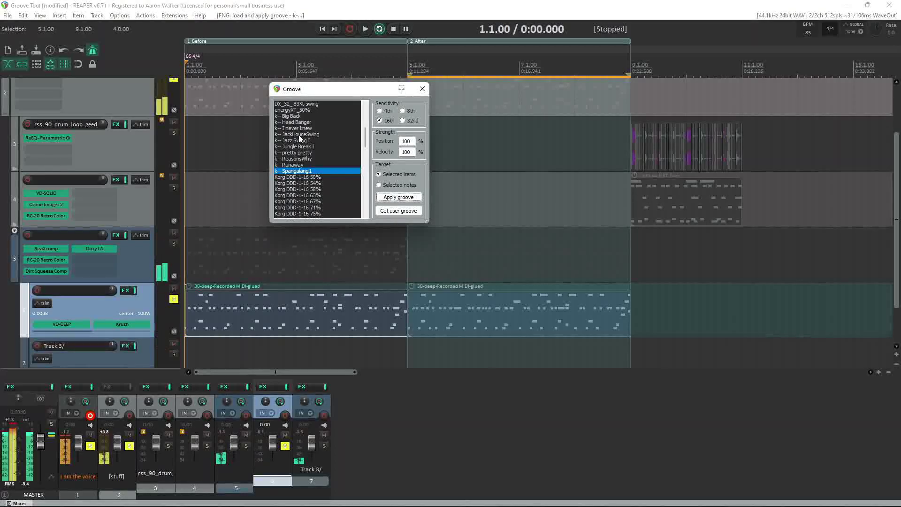
# - Apply the k-- JackHouseSwing groove to the Before item and audition it, then apply k-- Jungle Break I
pyautogui.click(298, 135)
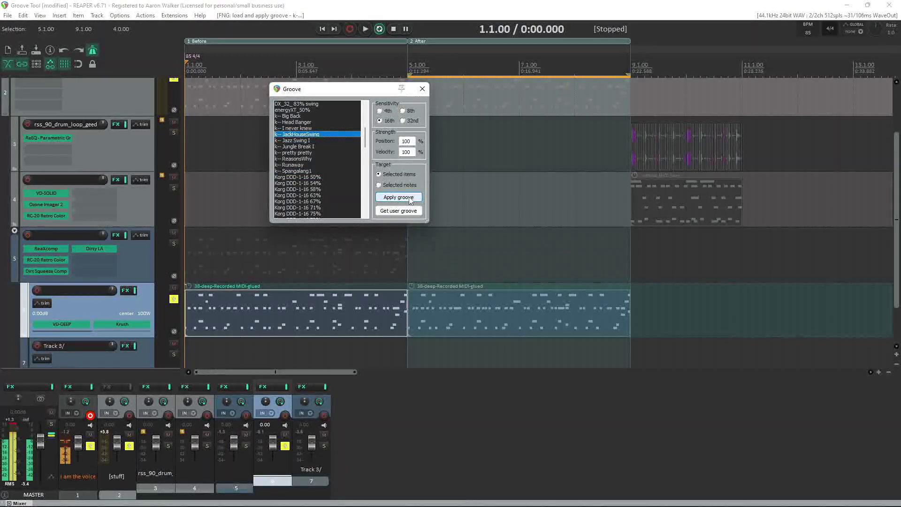
pyautogui.press('space')
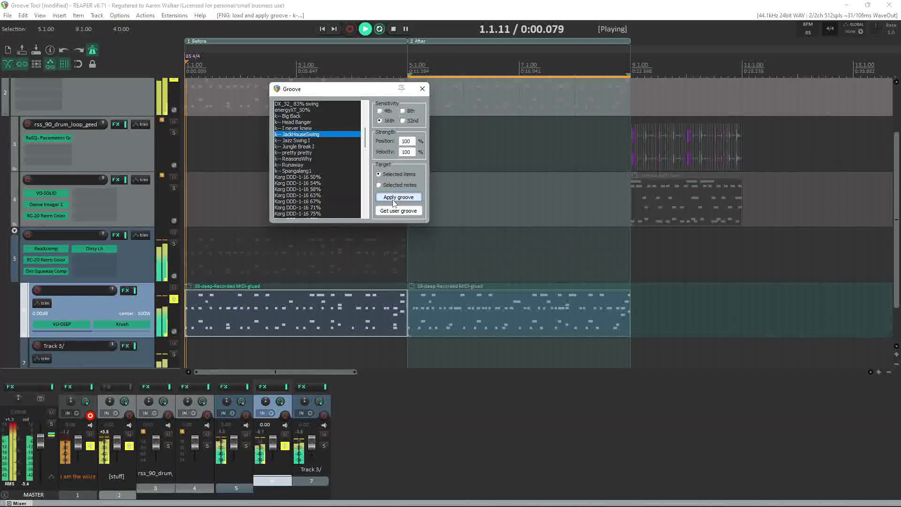
pyautogui.click(297, 146)
pyautogui.click(394, 196)
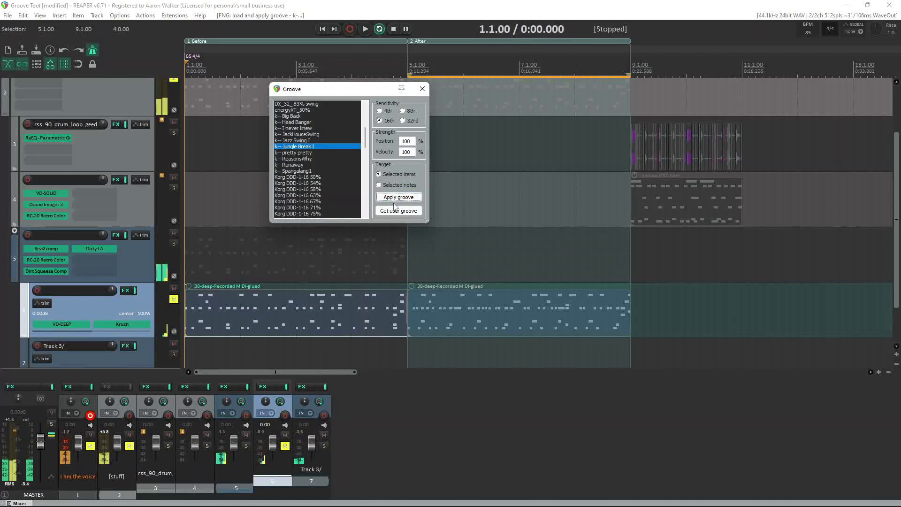
# - Apply the k-- Head Banger groove to the Before item and audition it, then apply k-- Big Back
pyautogui.click(300, 123)
pyautogui.click(405, 198)
pyautogui.press('space')
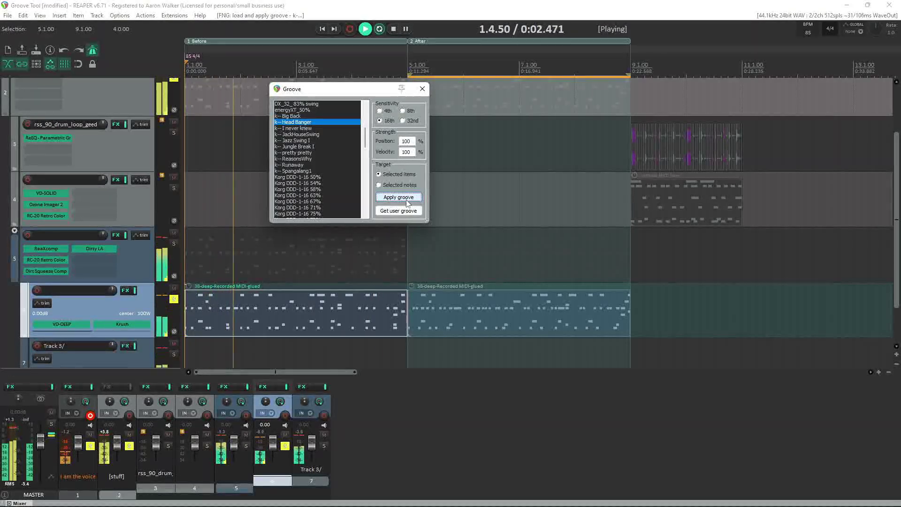
pyautogui.click(307, 116)
pyautogui.click(399, 198)
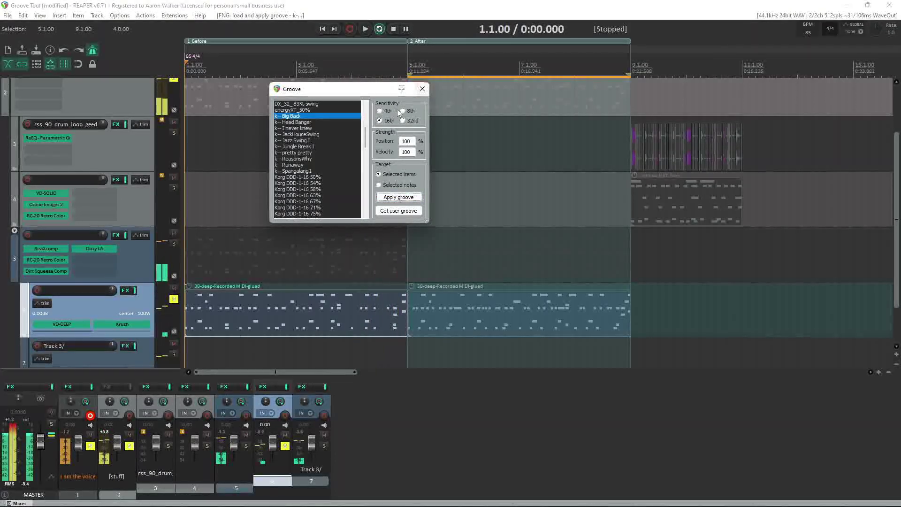
# - Reapply the k-- Big Back groove to the Before item with sensitivity set to 4th, and play the result
pyautogui.click(379, 111)
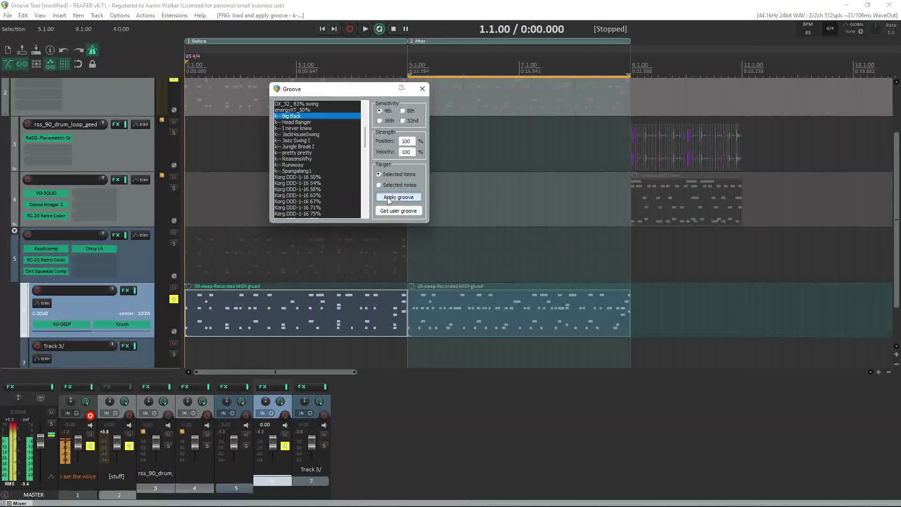
pyautogui.press('space')
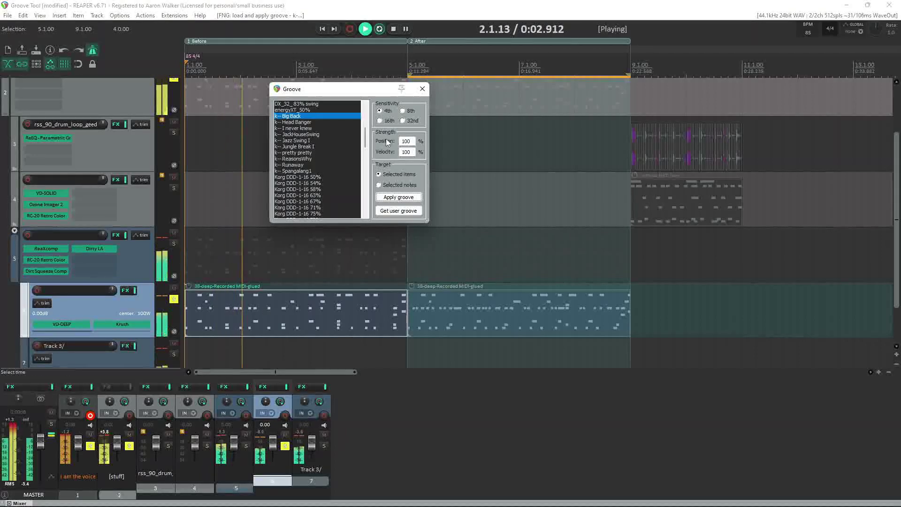
pyautogui.press('space')
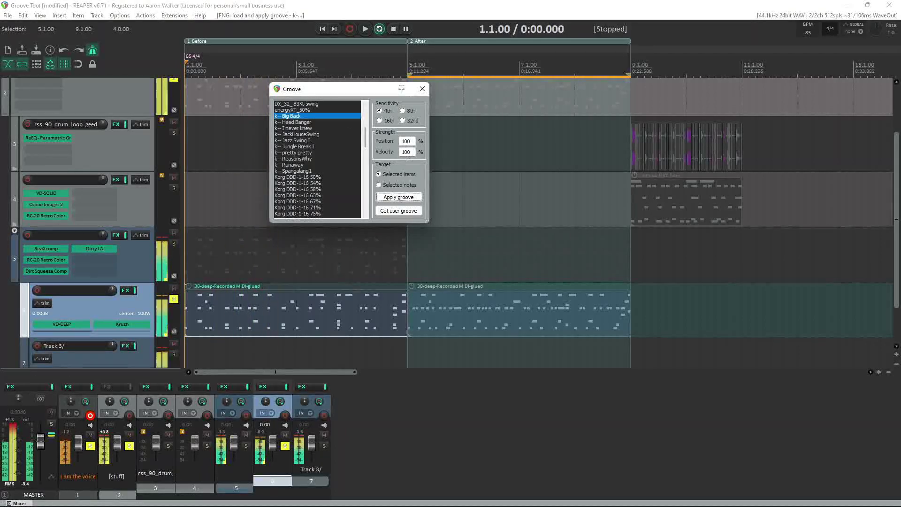
pyautogui.doubleClick(408, 152)
pyautogui.doubleClick(406, 141)
pyautogui.click(643, 136)
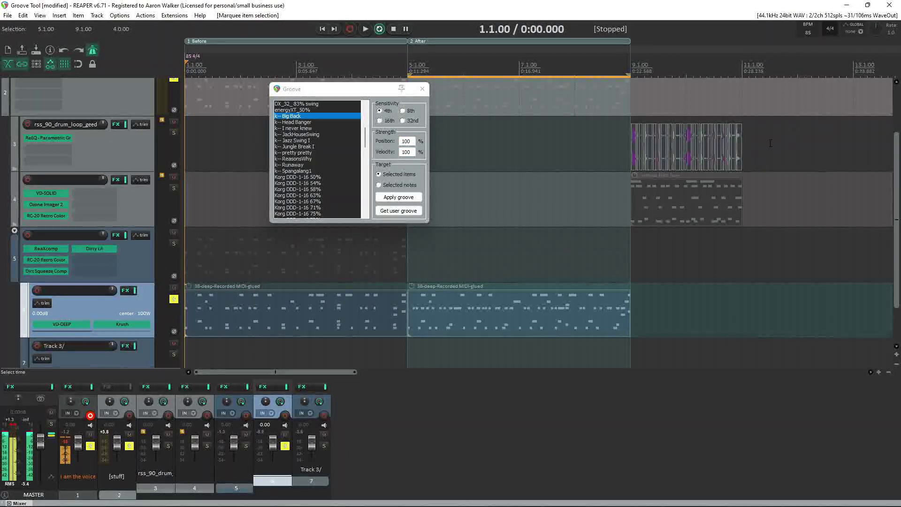
pyautogui.click(632, 147)
pyautogui.scroll(3, 728, 145)
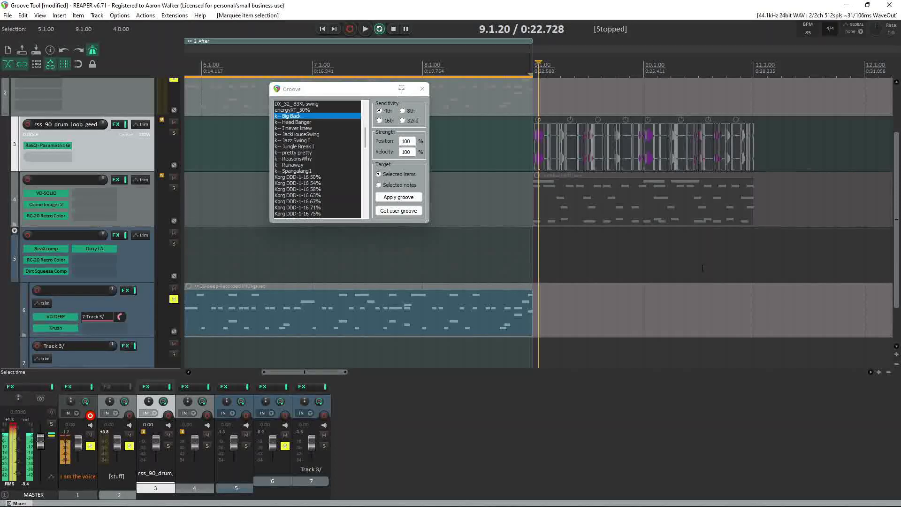
pyautogui.click(764, 291)
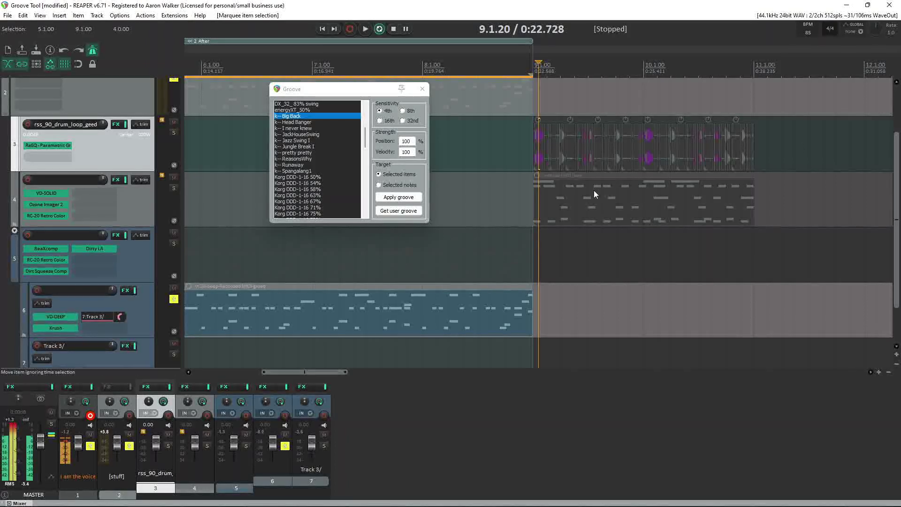
pyautogui.scroll(-5, 433, 274)
pyautogui.rightClick(185, 302)
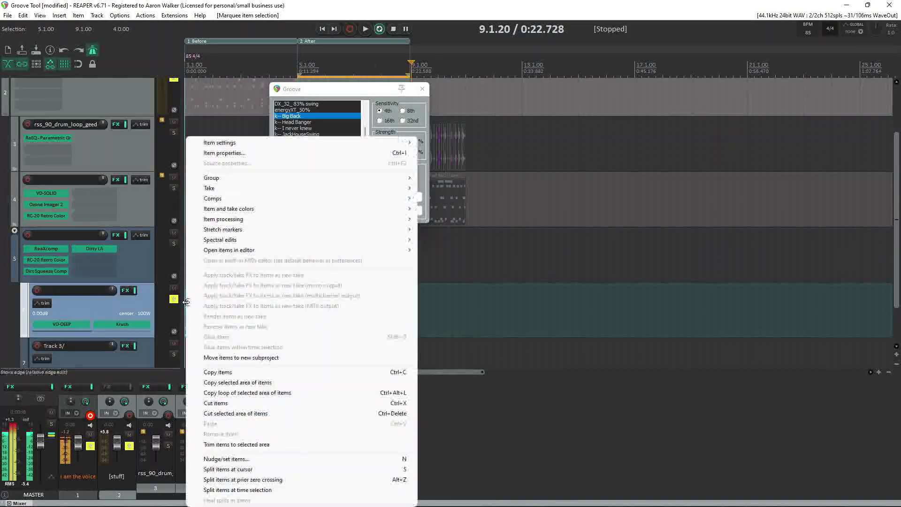
pyautogui.click(465, 304)
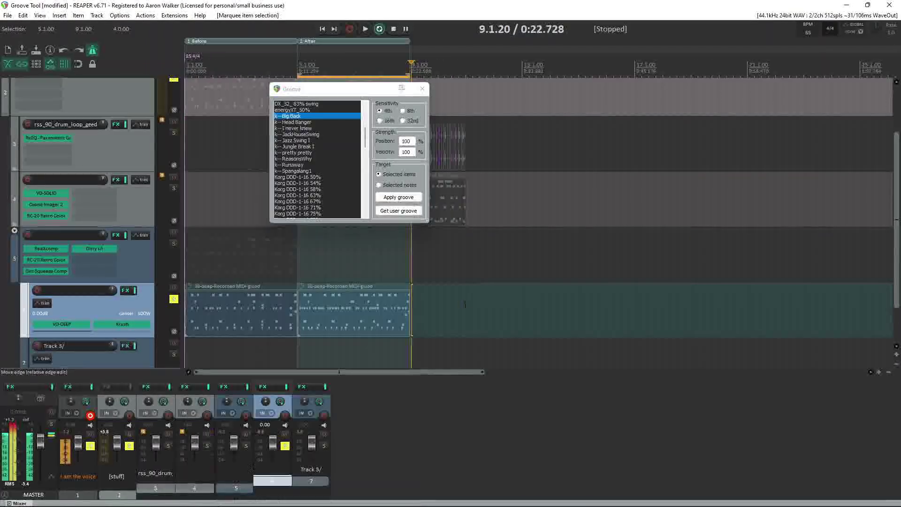
# - Select the Before MIDI item on track 6, mute track 7 and bypass the effects on parent track 5
pyautogui.click(188, 306)
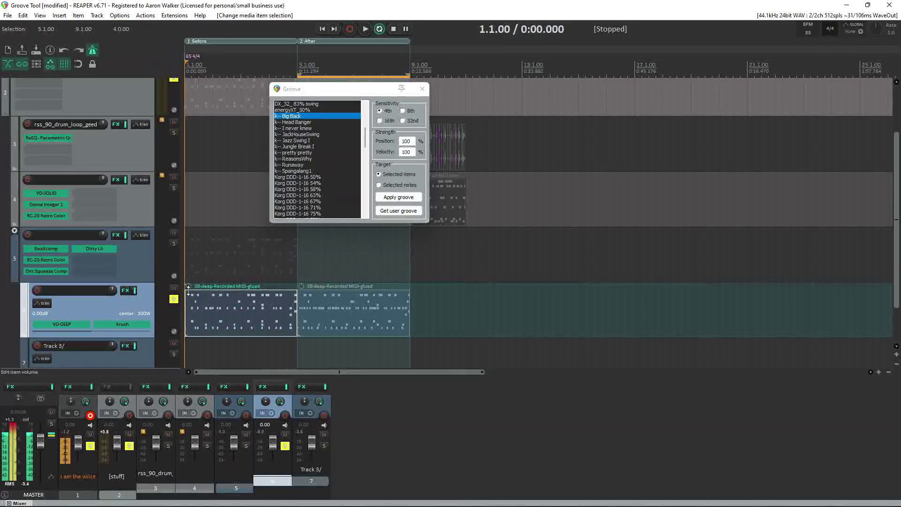
pyautogui.scroll(-1, 173, 304)
pyautogui.click(174, 288)
pyautogui.click(126, 181)
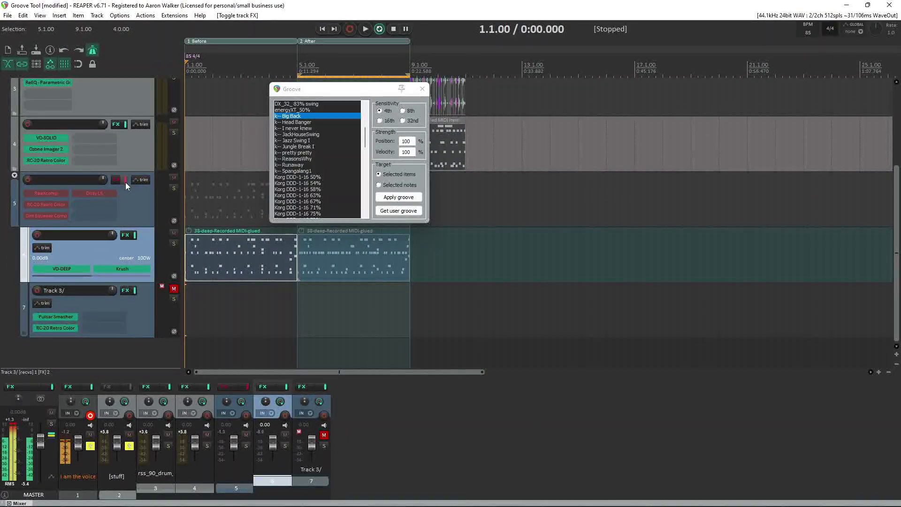
# - Play the Before MIDI item from 1.1.00, then the After item from 5.1.00, to compare their timing
pyautogui.press('space')
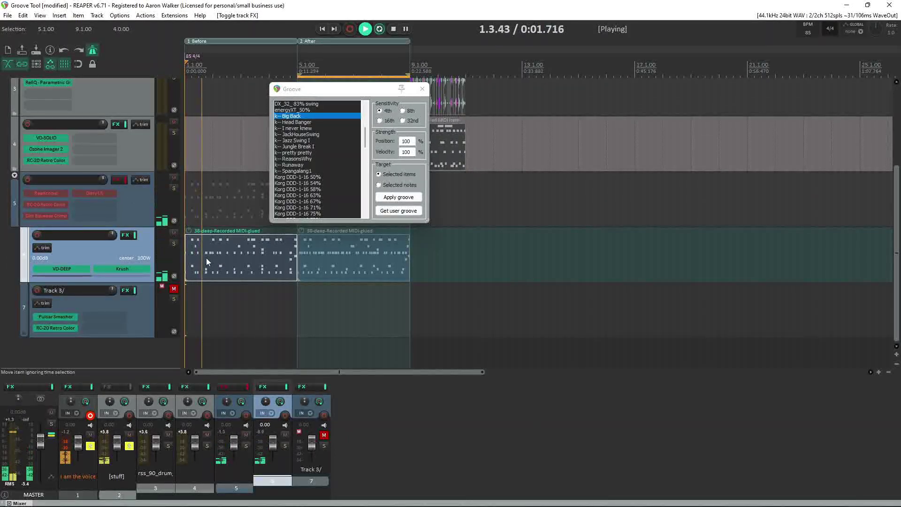
pyautogui.press('space')
pyautogui.click(299, 254)
pyautogui.press('space')
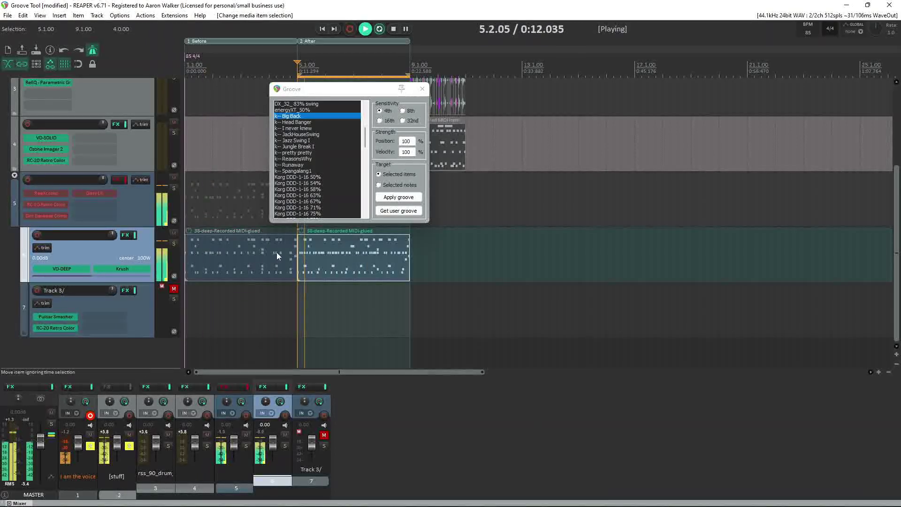